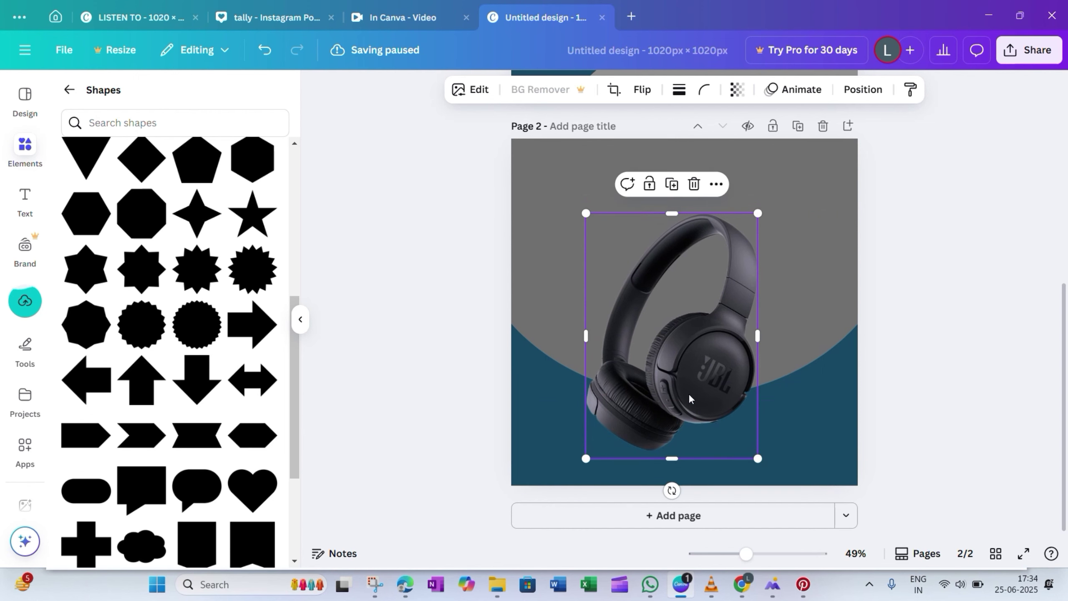
# - Try widening the headphone image on page 2 and reposition it slightly on the background
pyautogui.moveTo(758, 337); pyautogui.dragTo(771, 339)
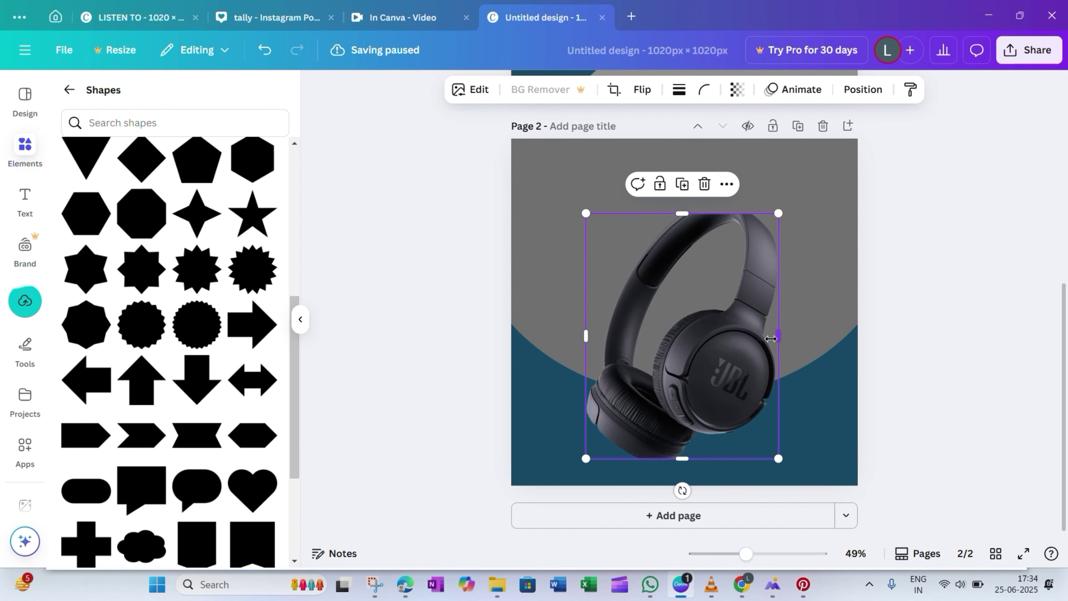
pyautogui.moveTo(707, 291); pyautogui.dragTo(698, 290)
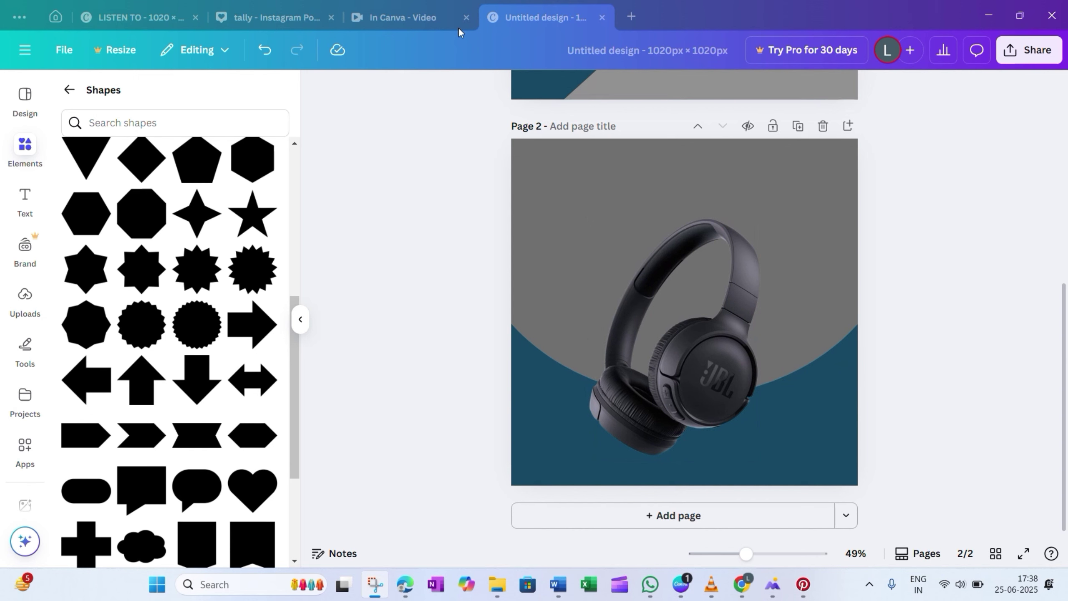
# - Add the text "NEW ARIVAL", enlarge it to about size 40.2 and place it above the headphones
pyautogui.press('Tab')
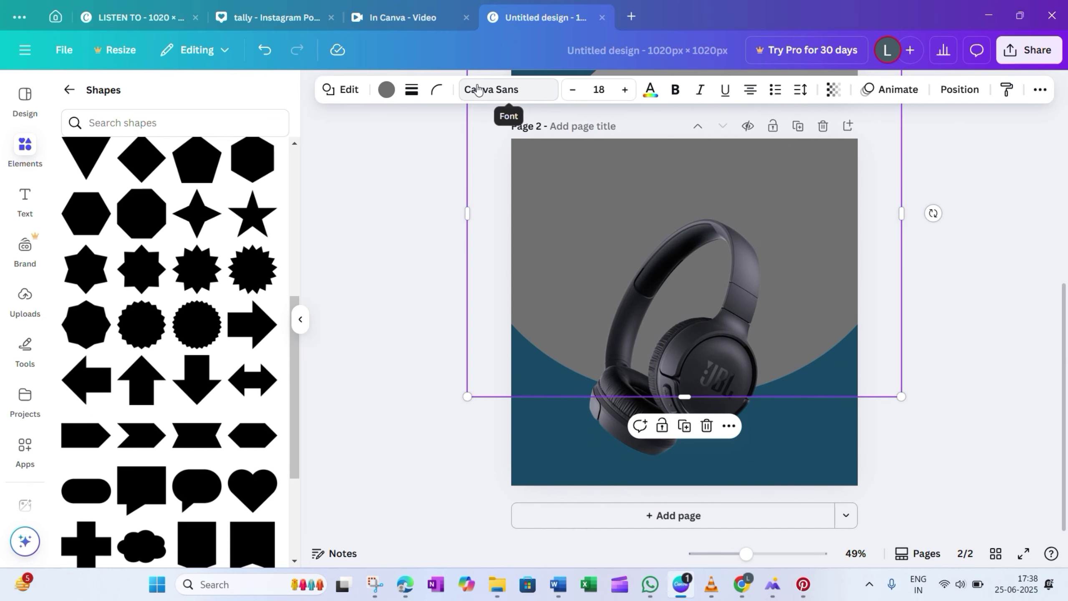
pyautogui.press('Tab')
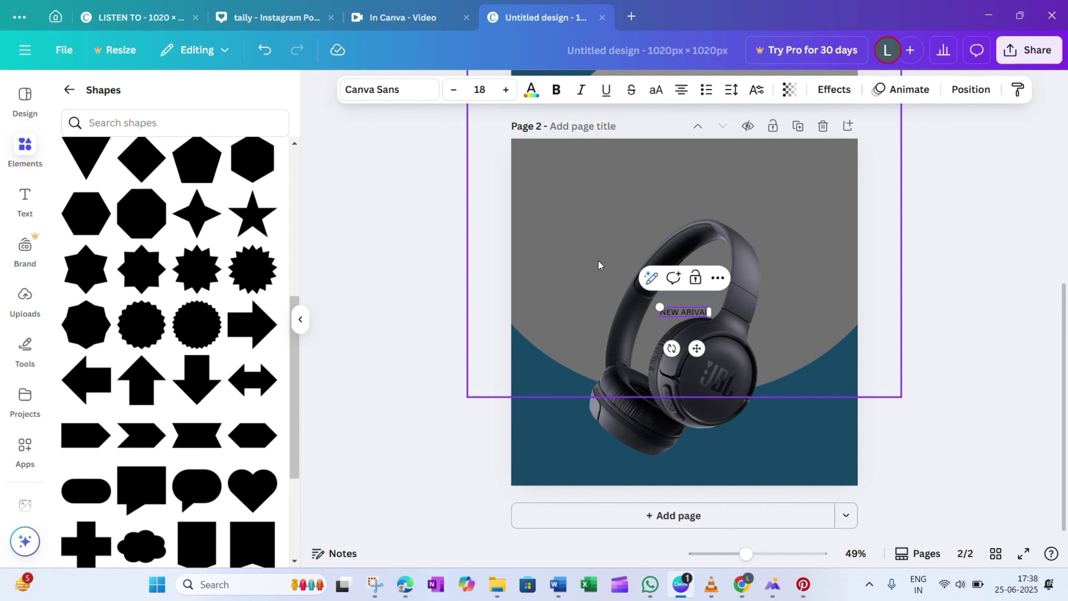
pyautogui.moveTo(660, 307); pyautogui.dragTo(596, 296)
pyautogui.moveTo(668, 348); pyautogui.dragTo(685, 215)
# - Change the font of the "NEW ARIVAL" heading, trying Anton and settling on Sugo Display
pyautogui.doubleClick(679, 173)
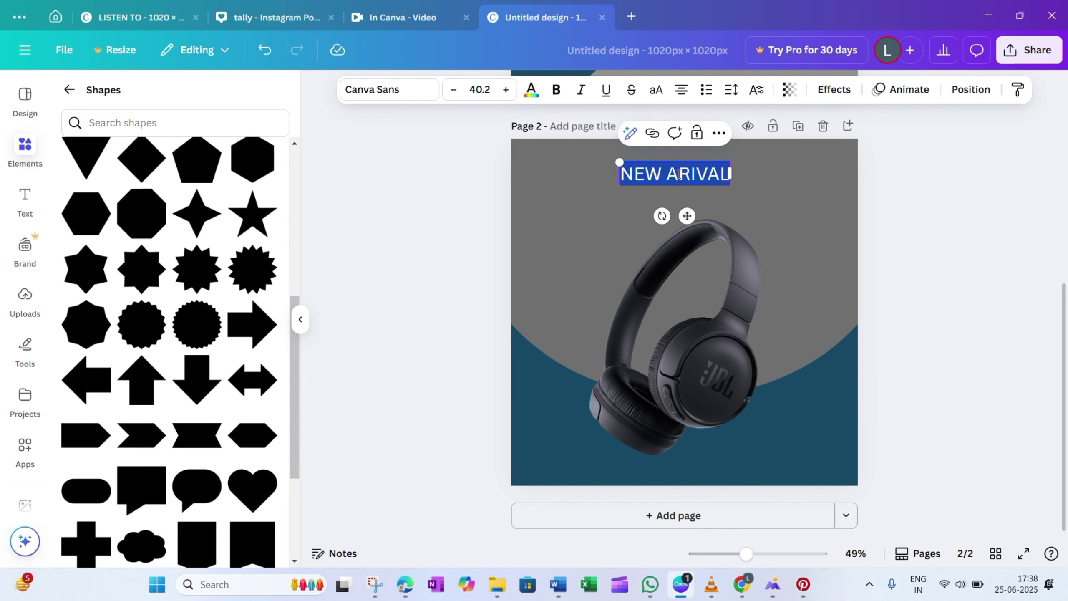
pyautogui.click(556, 89)
pyautogui.click(412, 93)
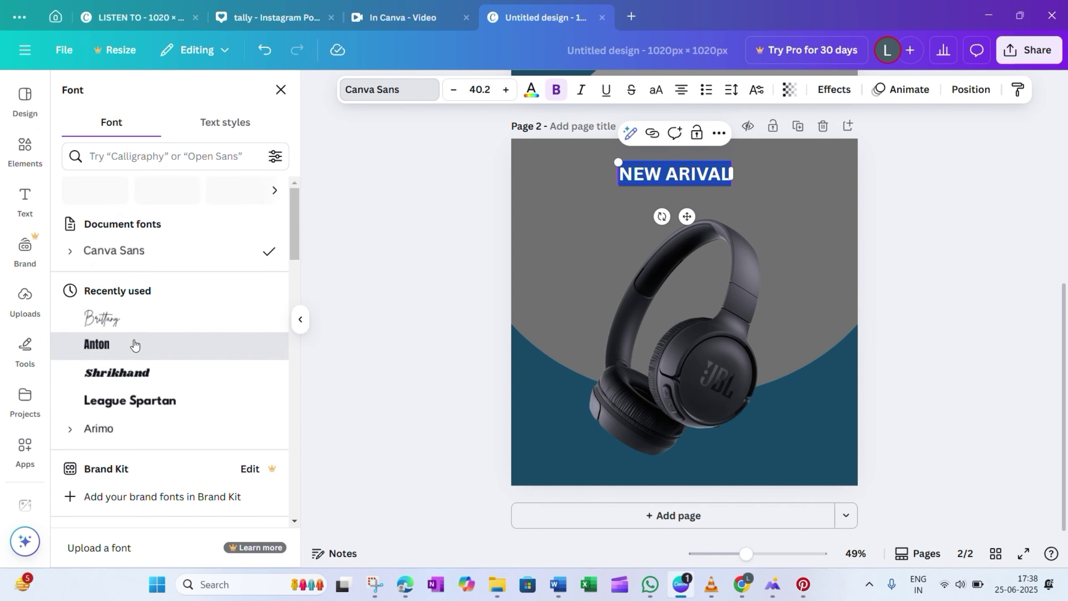
pyautogui.click(135, 345)
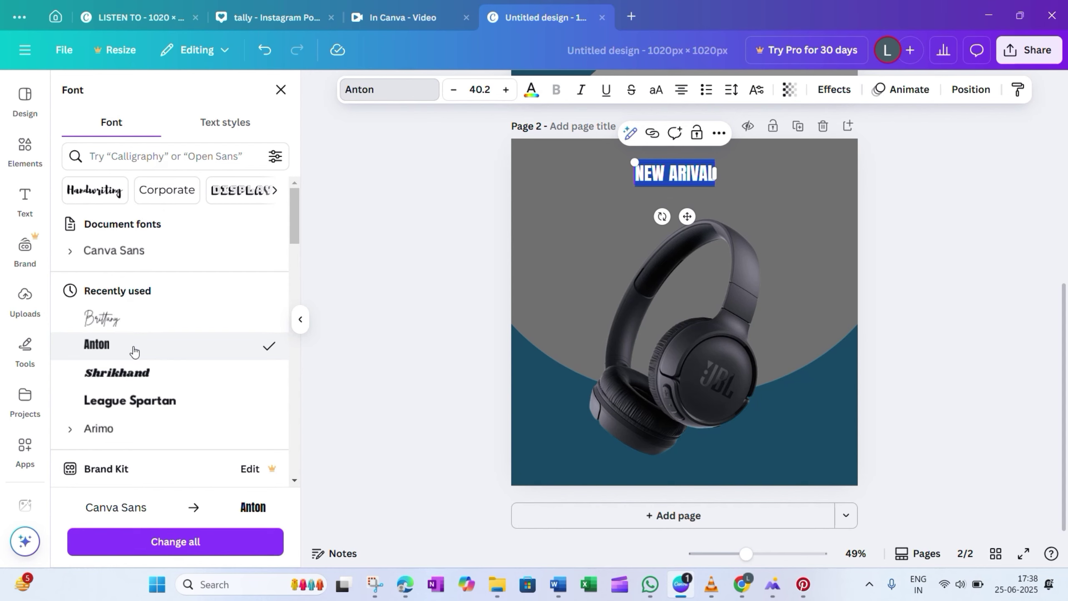
pyautogui.scroll(-10, 209, 266)
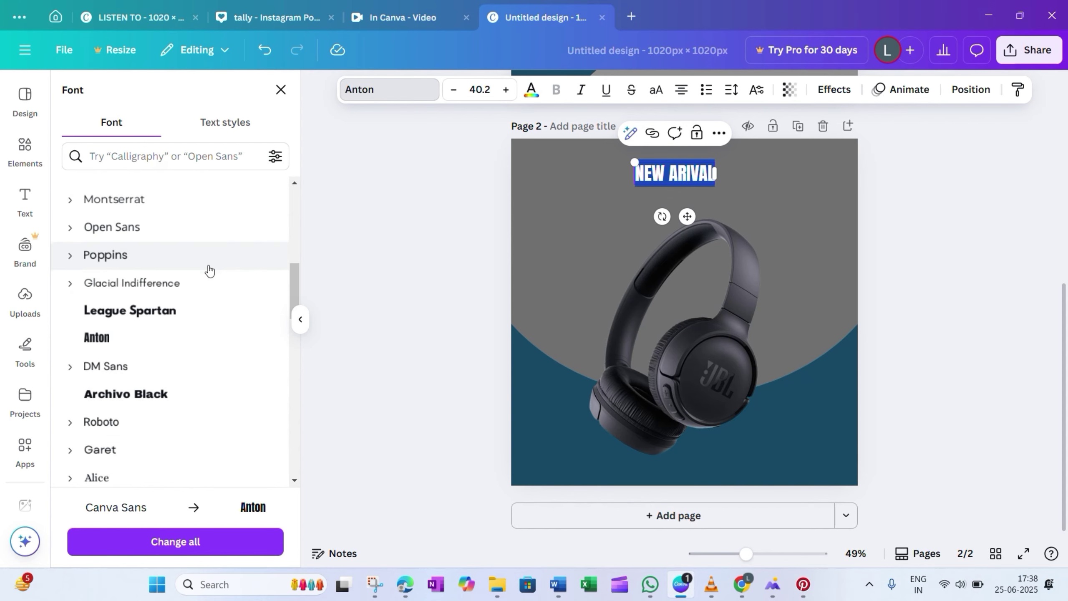
pyautogui.scroll(-10, 209, 271)
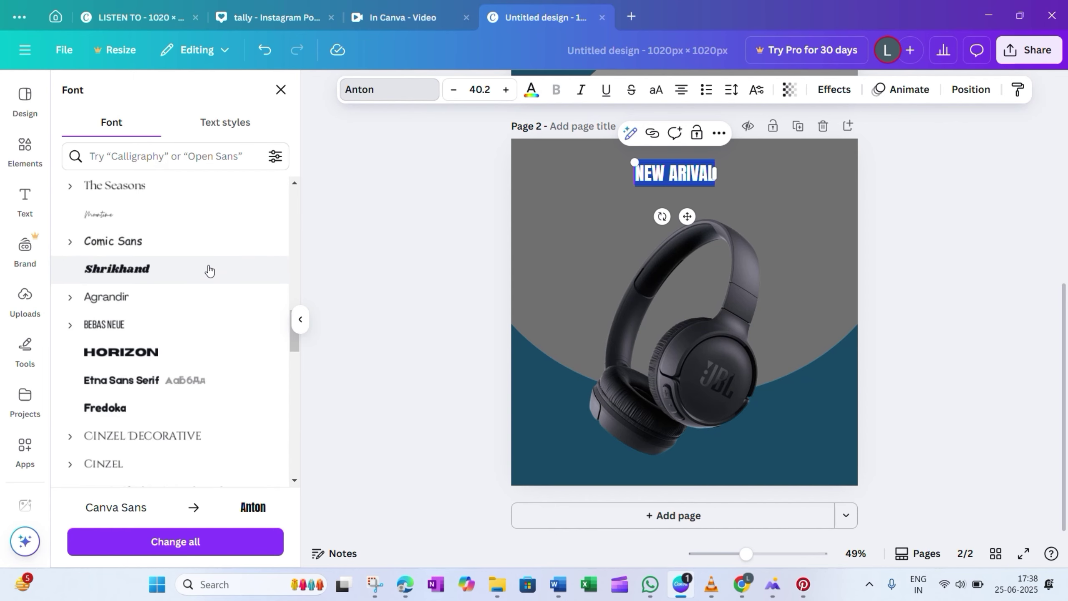
pyautogui.scroll(-5, 209, 270)
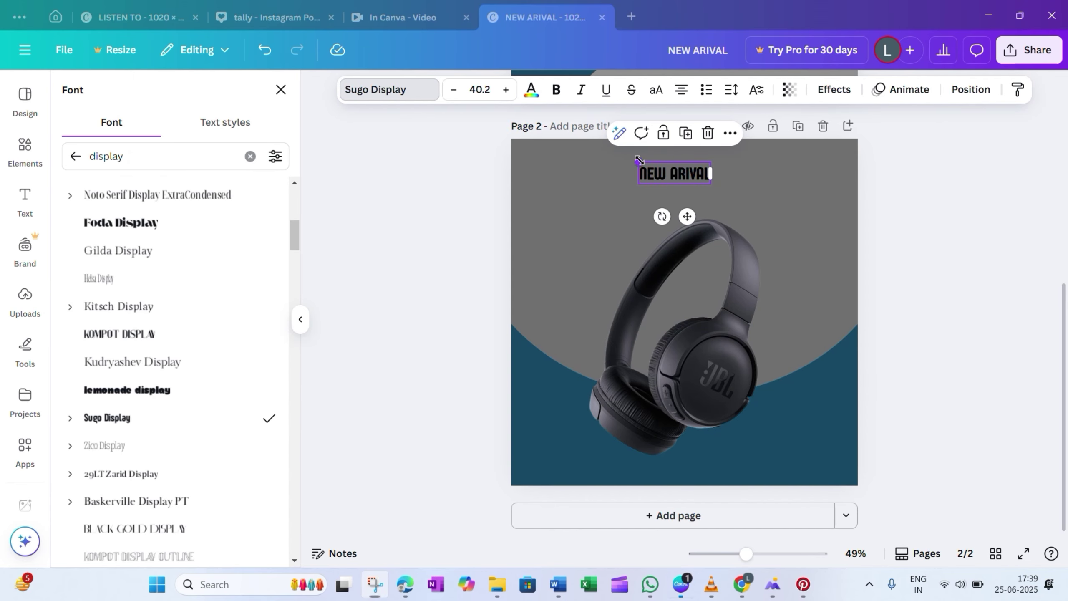
# - Enlarge the "NEW ARIVAL" heading and centre it horizontally near the page's upper edge
pyautogui.moveTo(639, 160); pyautogui.dragTo(596, 149)
pyautogui.moveTo(741, 180); pyautogui.dragTo(773, 185)
pyautogui.click(973, 155)
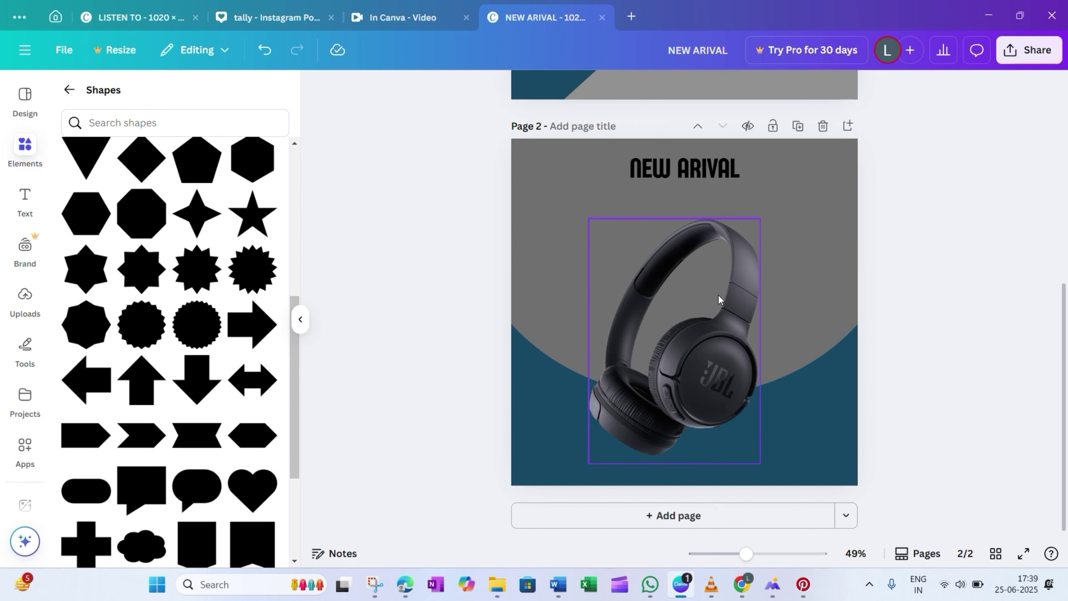
# - Shift the headphone image slightly left and move the "NEW ARIVAL" heading slightly closer to the page's upper edge
pyautogui.moveTo(718, 299); pyautogui.dragTo(699, 298)
pyautogui.click(1030, 210)
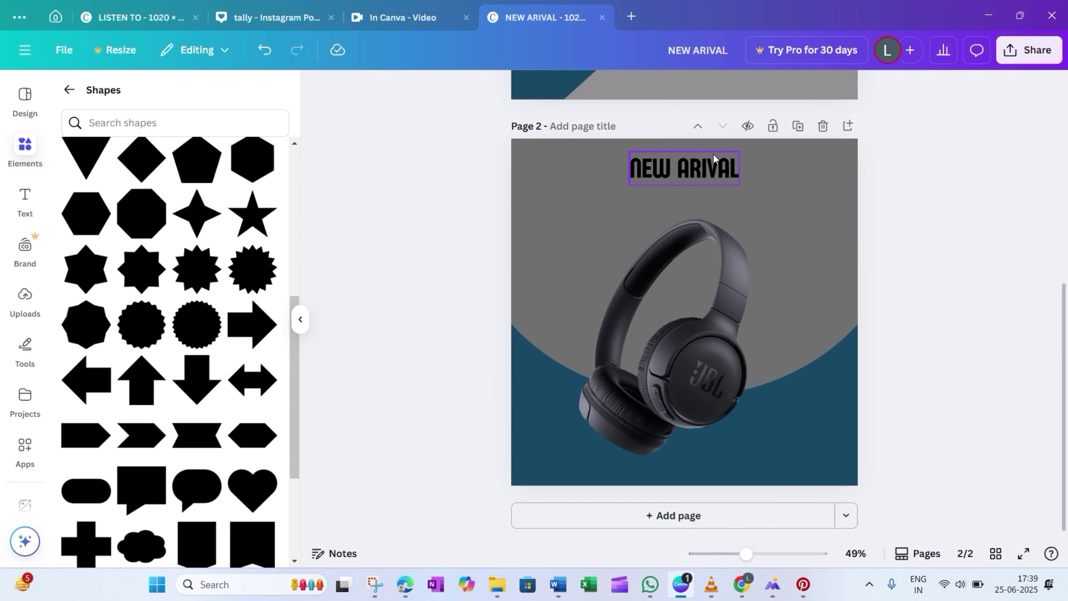
pyautogui.click(714, 159)
# - Add the text "BLACK FRIDAY", enlarge it to about size 49.3 and centre it directly below the "NEW ARIVAL" heading
pyautogui.press('t')
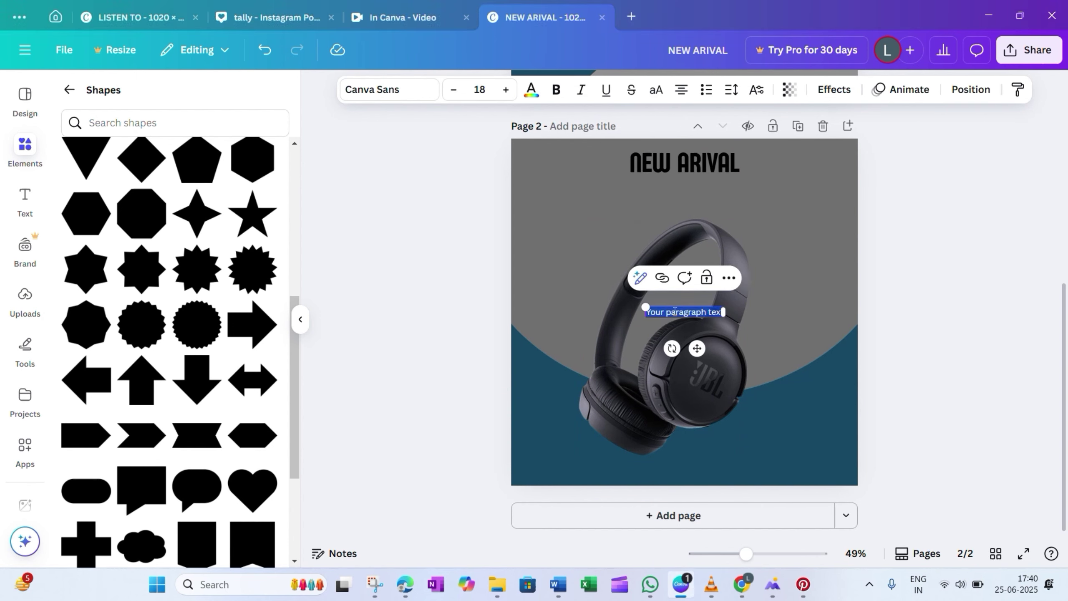
pyautogui.write('BLACK FRIDAY')
pyautogui.press('BackSpace')
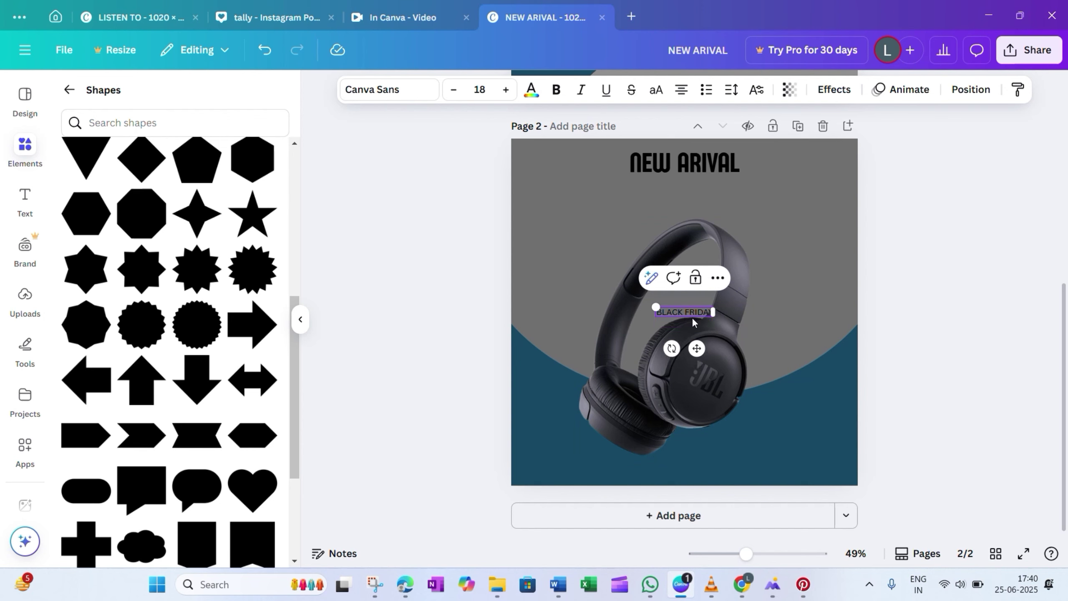
pyautogui.moveTo(658, 309); pyautogui.dragTo(558, 285)
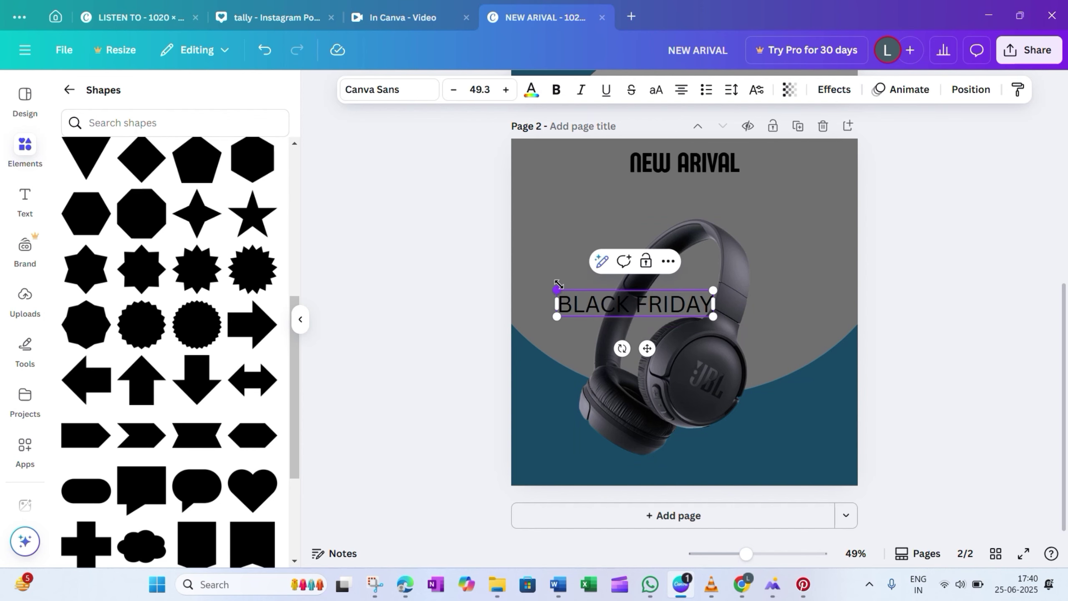
pyautogui.moveTo(648, 349); pyautogui.dragTo(699, 231)
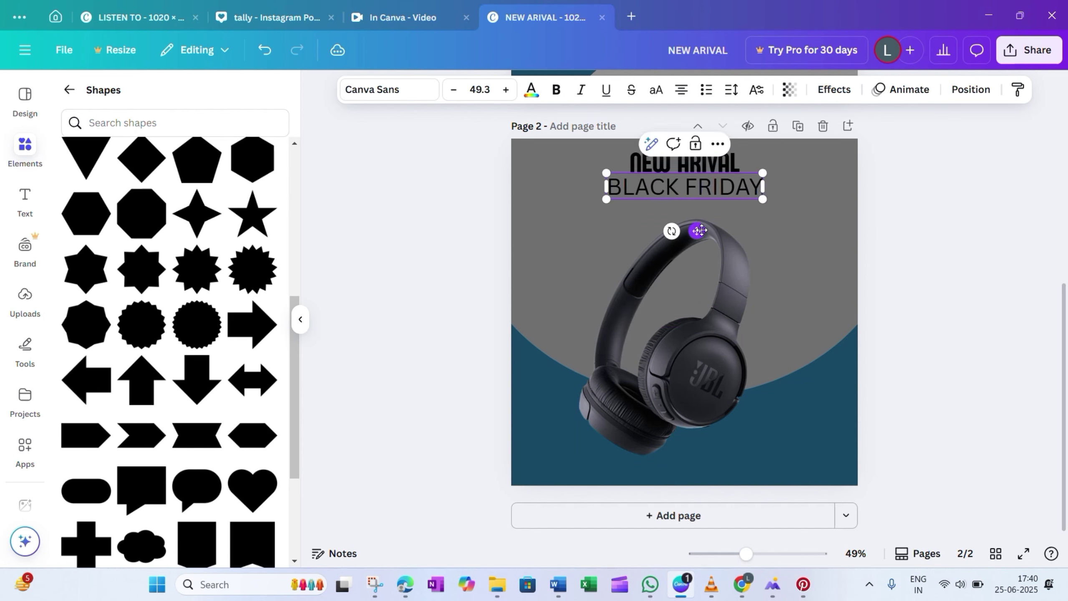
# - Try bold and the Foda Display font on the "BLACK FRIDAY" text
pyautogui.tripleClick(708, 186)
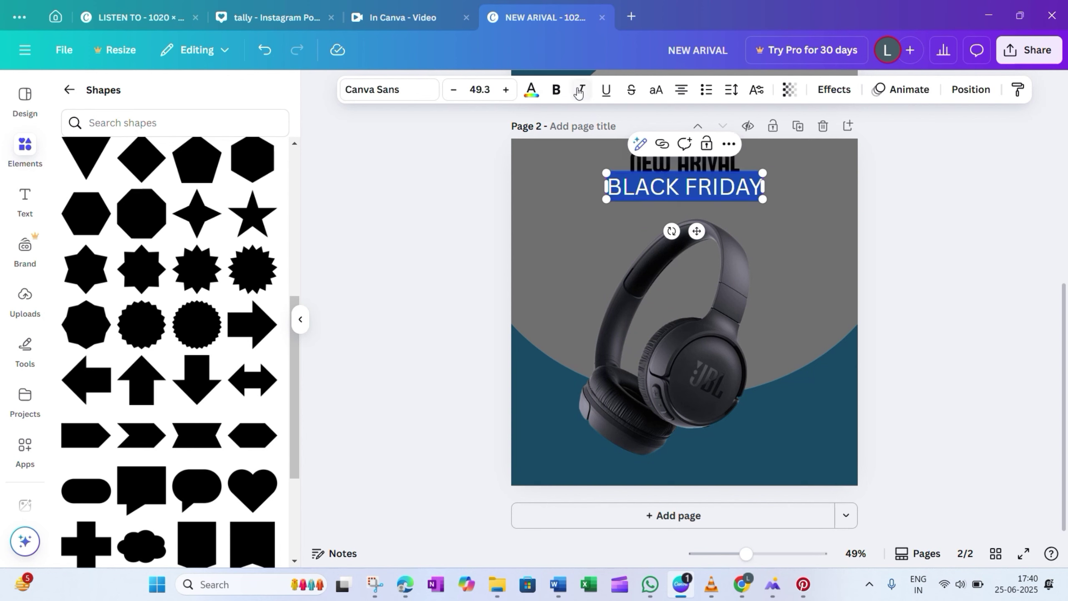
pyautogui.click(562, 90)
pyautogui.click(440, 101)
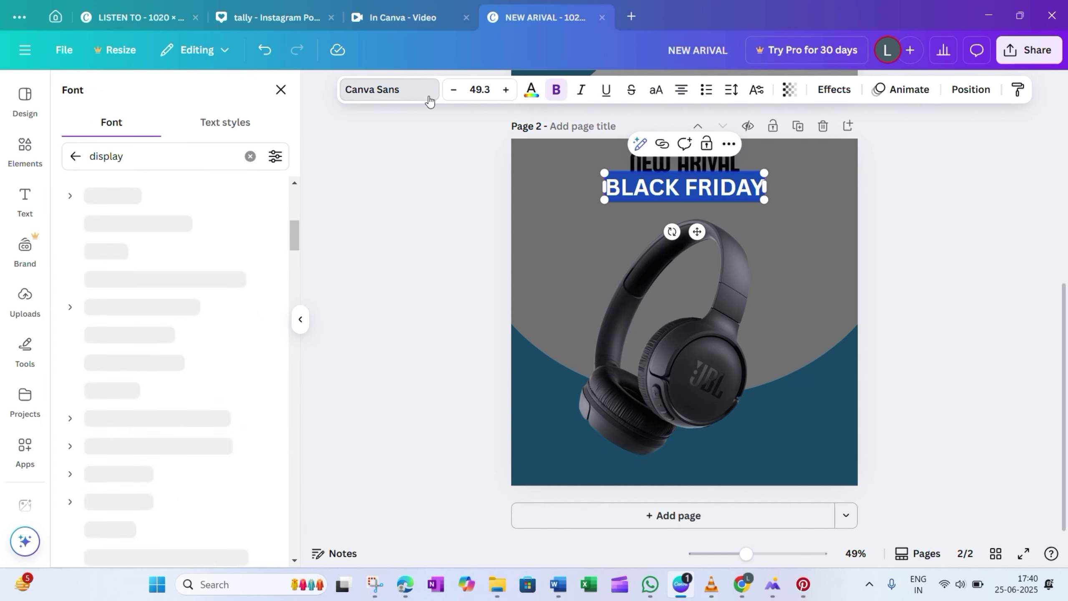
pyautogui.click(221, 236)
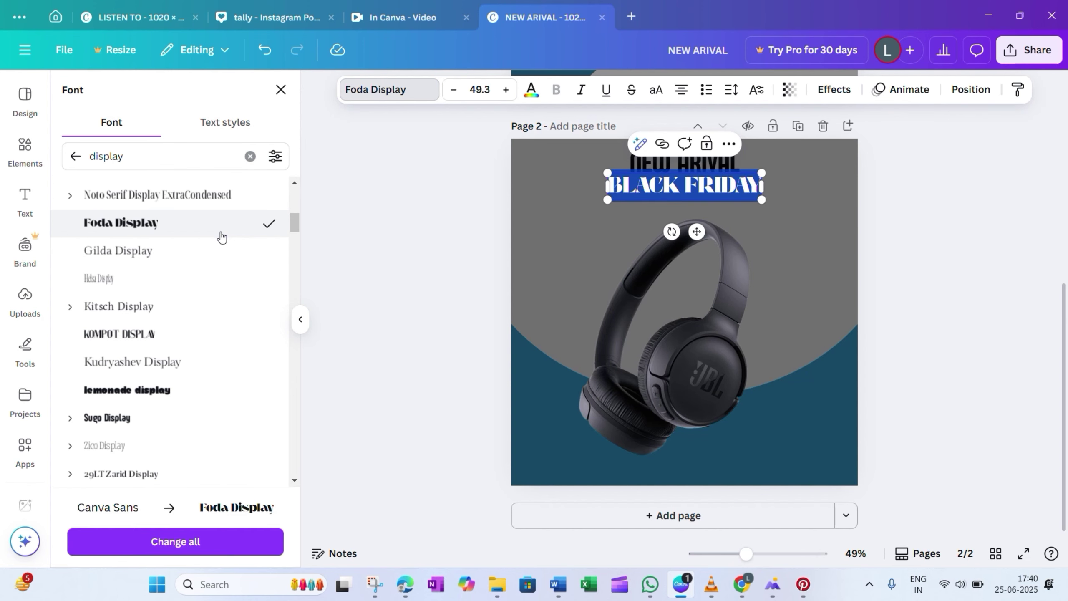
pyautogui.click(921, 198)
# - Browse fonts for the "BLACK FRIDAY" text, try League Spartan and return the text to regular Canva Sans
pyautogui.click(694, 186)
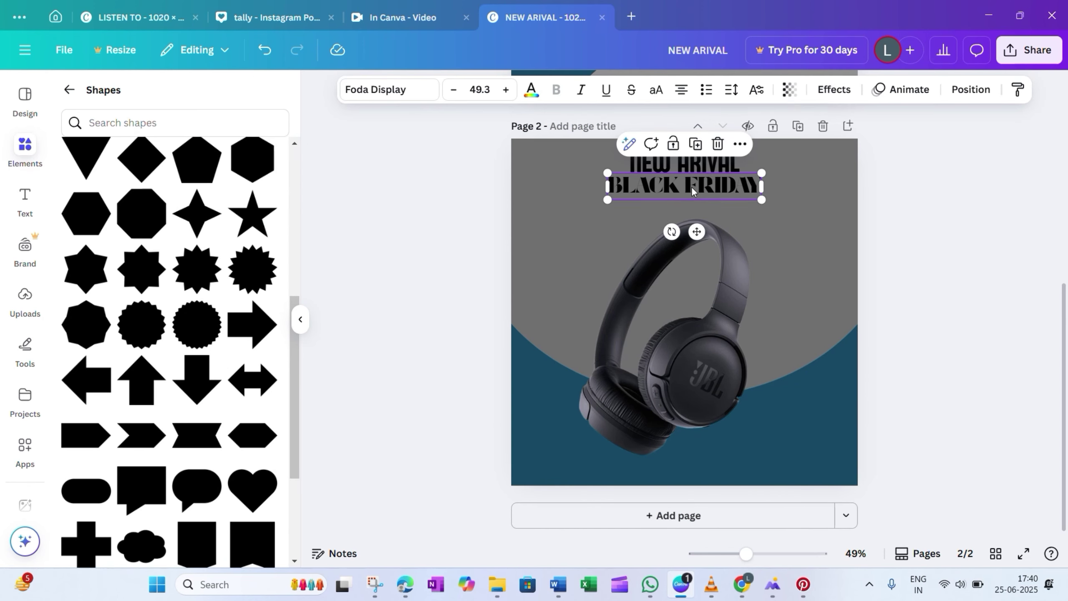
pyautogui.moveTo(694, 185); pyautogui.dragTo(694, 184)
pyautogui.doubleClick(695, 185)
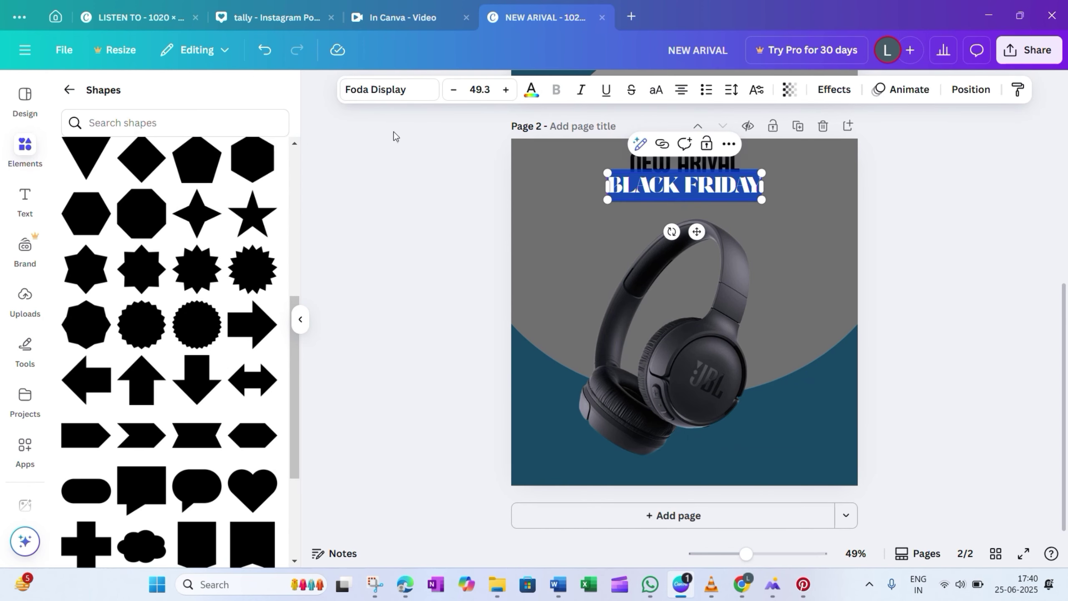
pyautogui.click(380, 90)
pyautogui.scroll(5, 196, 210)
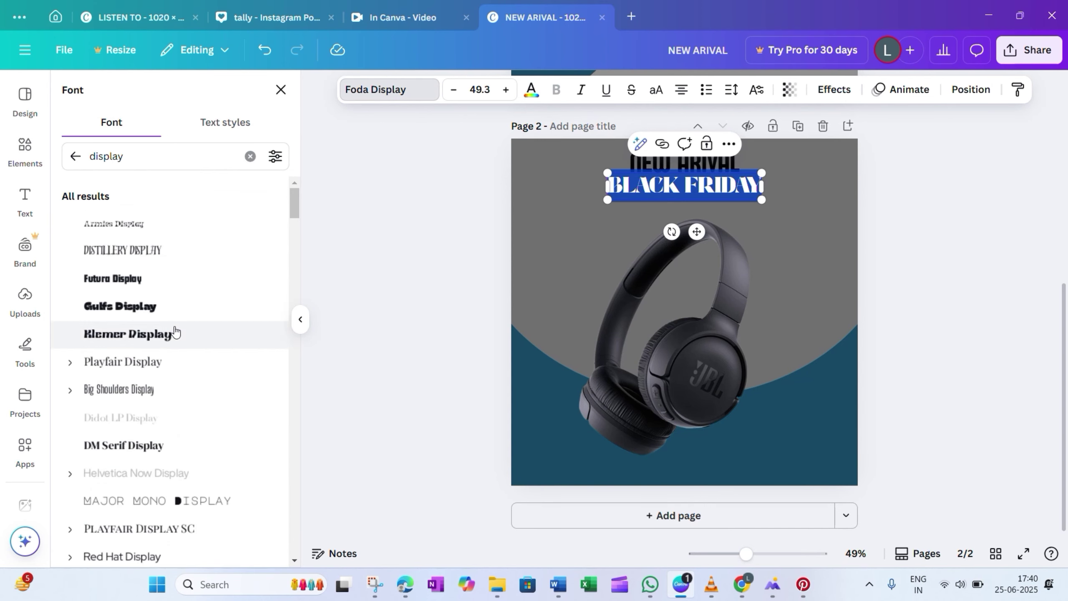
pyautogui.scroll(-4, 181, 316)
pyautogui.scroll(-5, 189, 345)
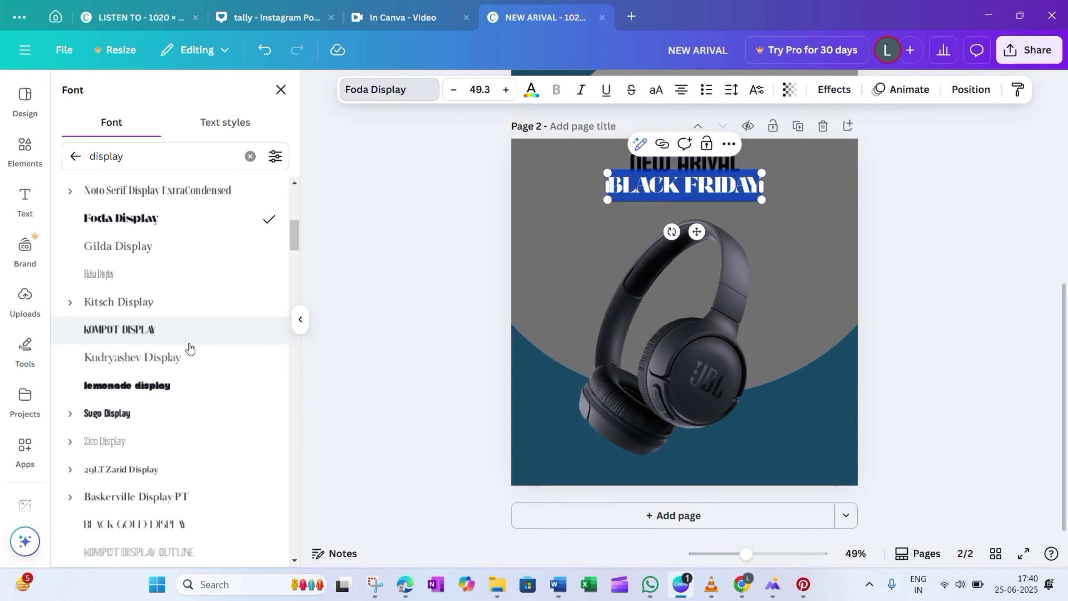
pyautogui.scroll(10, 189, 341)
pyautogui.click(76, 163)
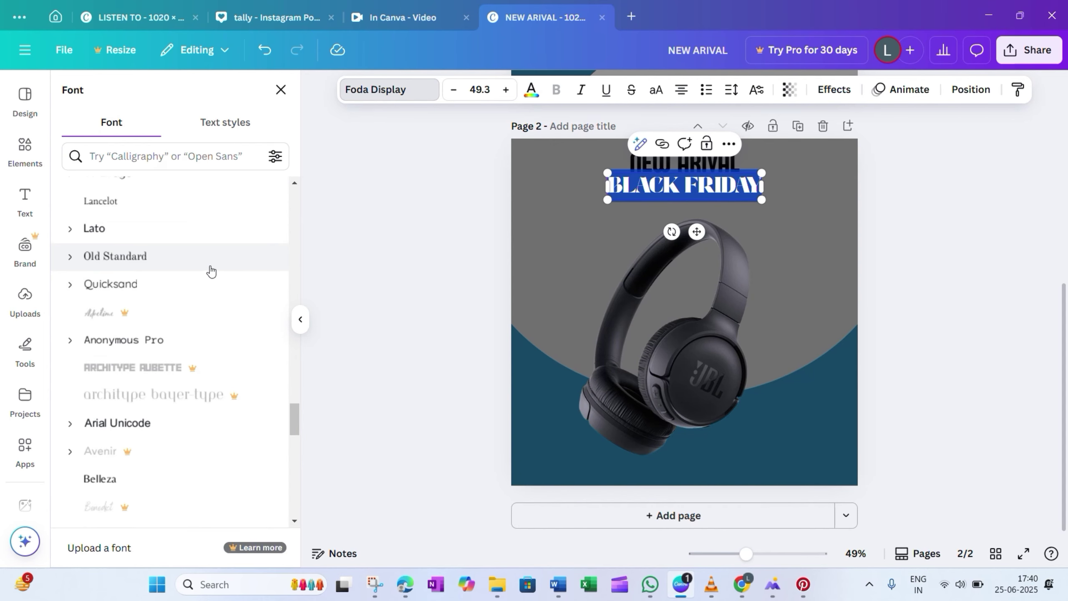
pyautogui.scroll(6, 202, 259)
pyautogui.scroll(8, 203, 257)
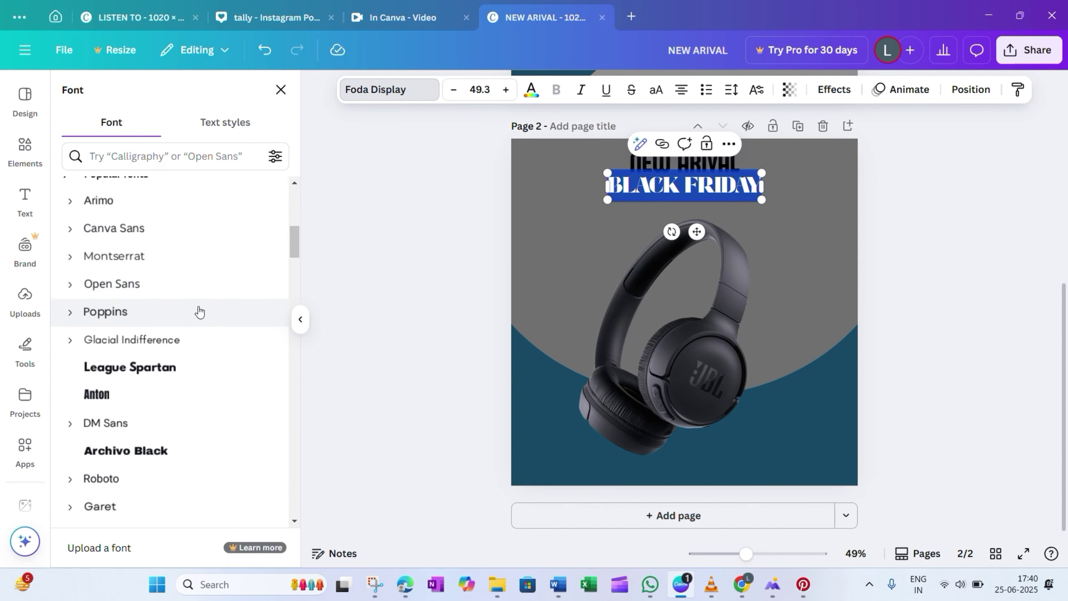
pyautogui.click(198, 365)
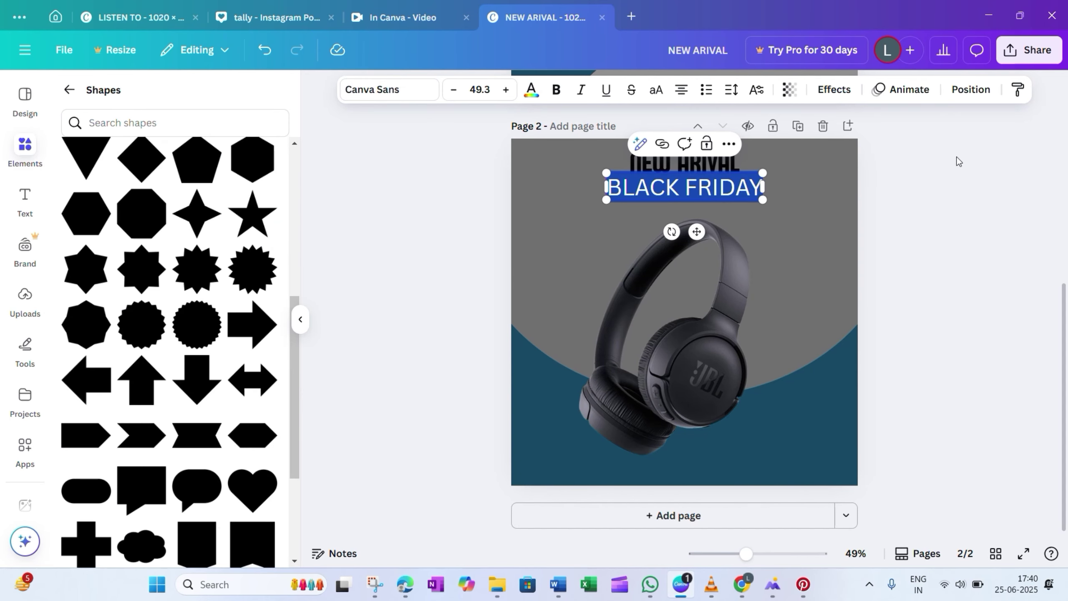
# - Make the entire "BLACK FRIDAY" text bold
pyautogui.click(677, 196)
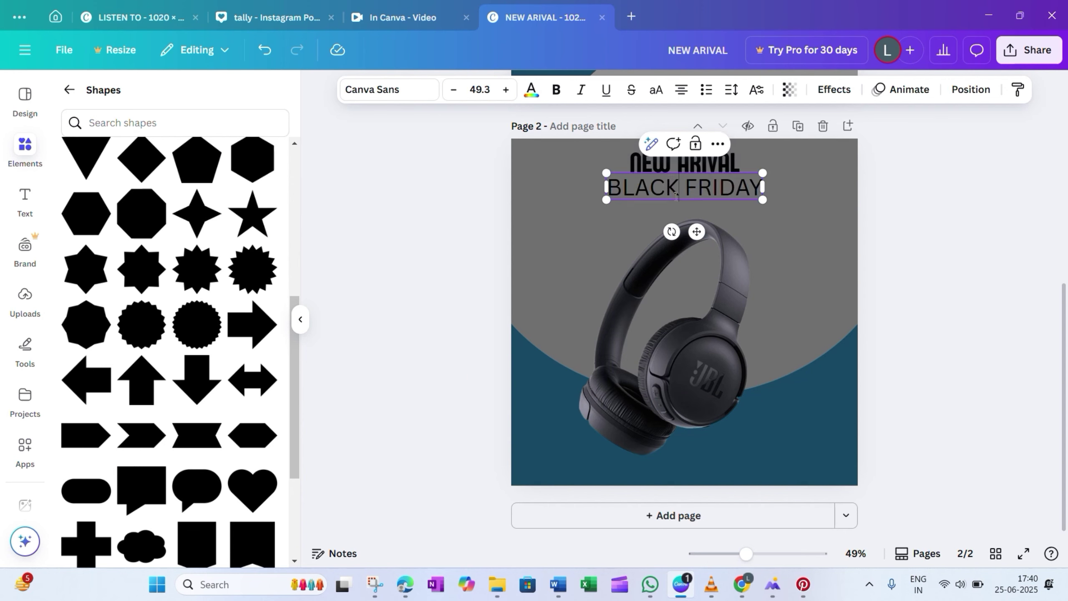
pyautogui.hotkey('ctrl', 'a')
pyautogui.click(559, 90)
pyautogui.click(968, 169)
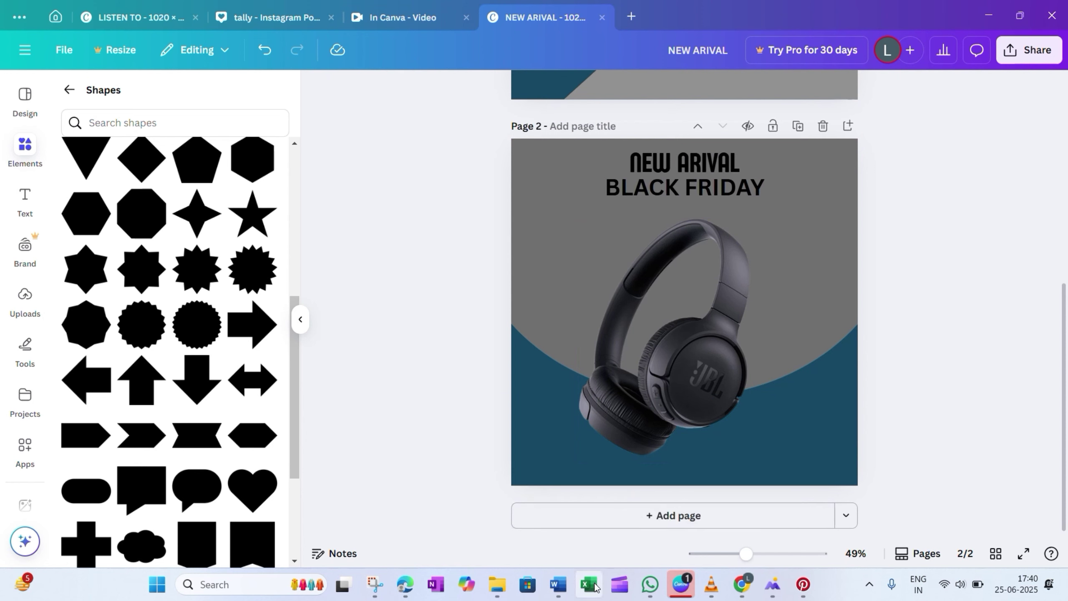
# - Add the text "SPECIAL OFFER", enlarge it to about size 27.5 and place it just below "BLACK FRIDAY"
pyautogui.press('t')
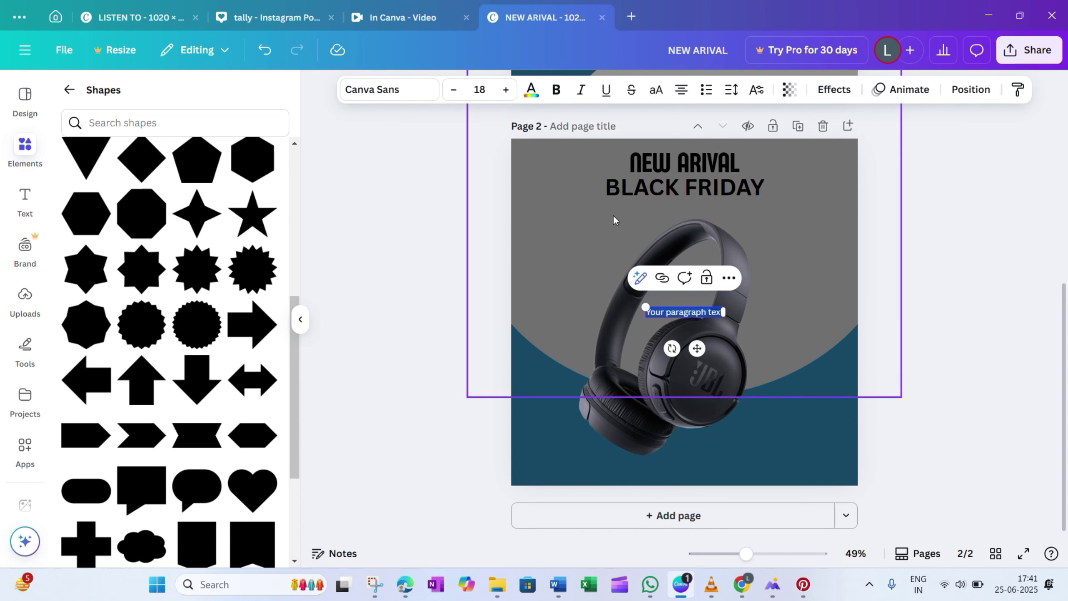
pyautogui.click(458, 21)
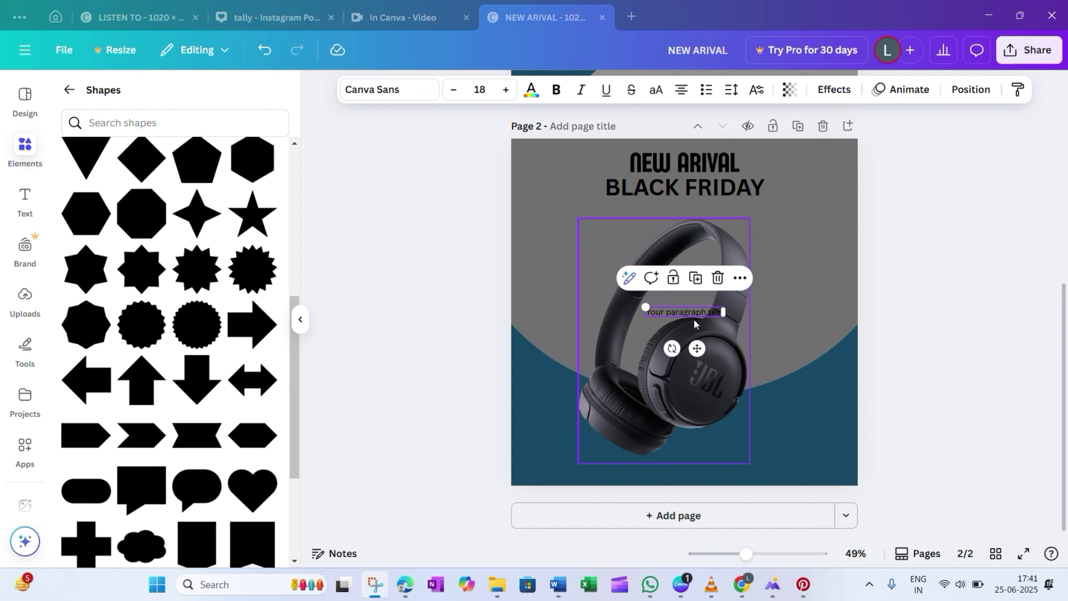
pyautogui.write('SPECIAL OFFER')
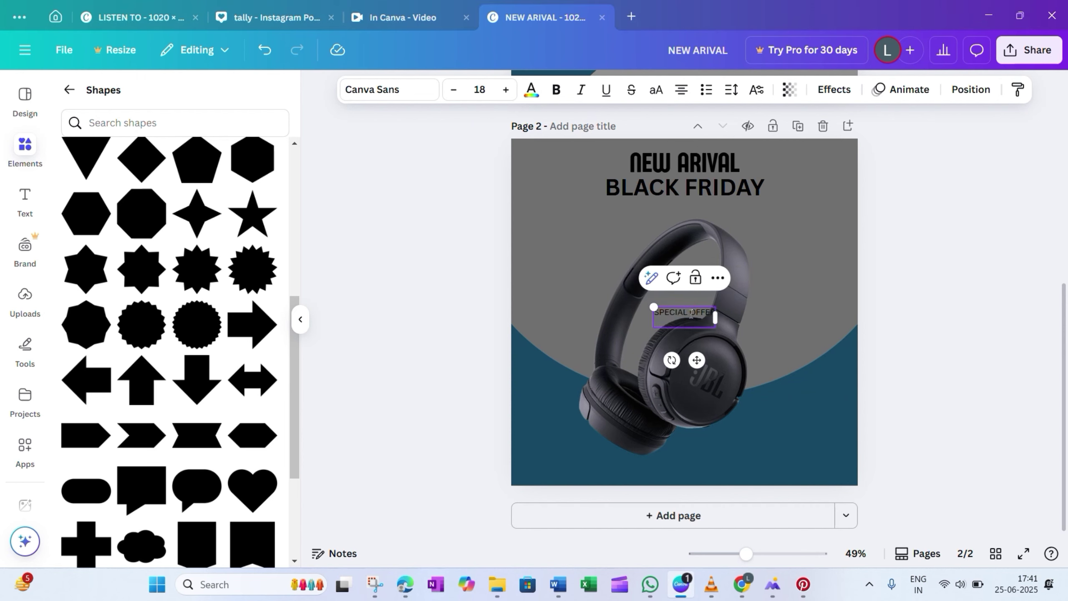
pyautogui.moveTo(697, 360); pyautogui.dragTo(683, 233)
pyautogui.moveTo(642, 205); pyautogui.dragTo(672, 207)
pyautogui.click(674, 248)
# - Apply bold to the "SPECIAL OFFER" text and change its font to League Spartan
pyautogui.doubleClick(672, 207)
pyautogui.click(557, 89)
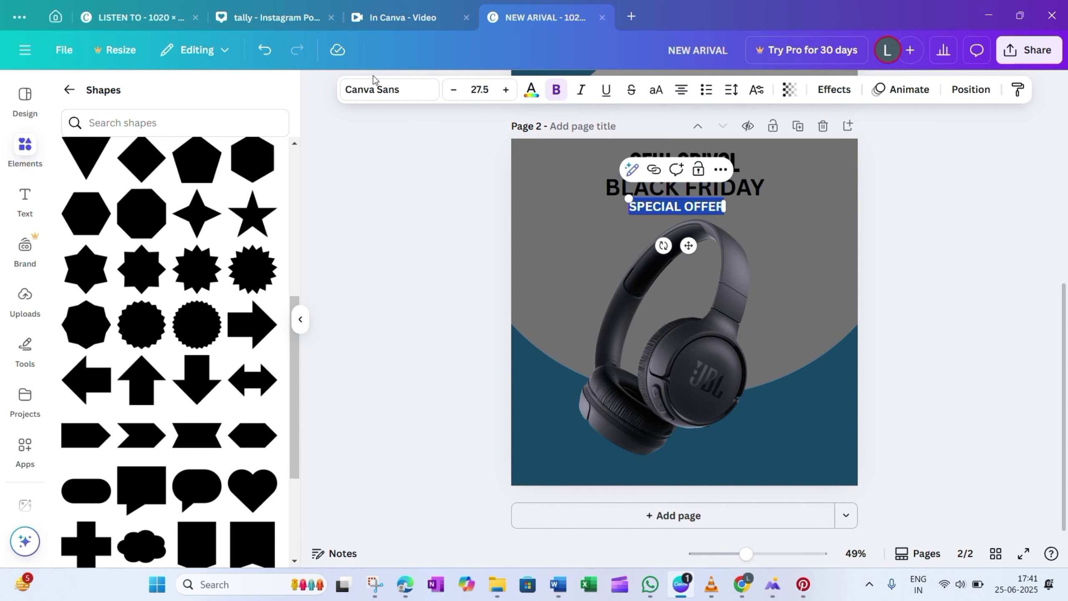
pyautogui.click(374, 84)
pyautogui.scroll(-2, 168, 295)
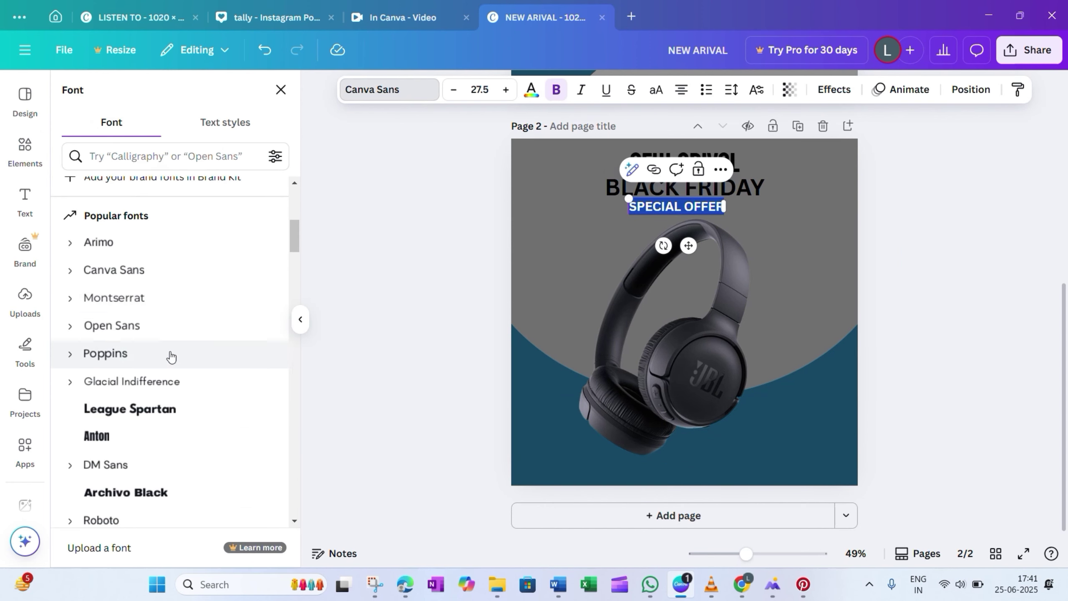
pyautogui.click(170, 409)
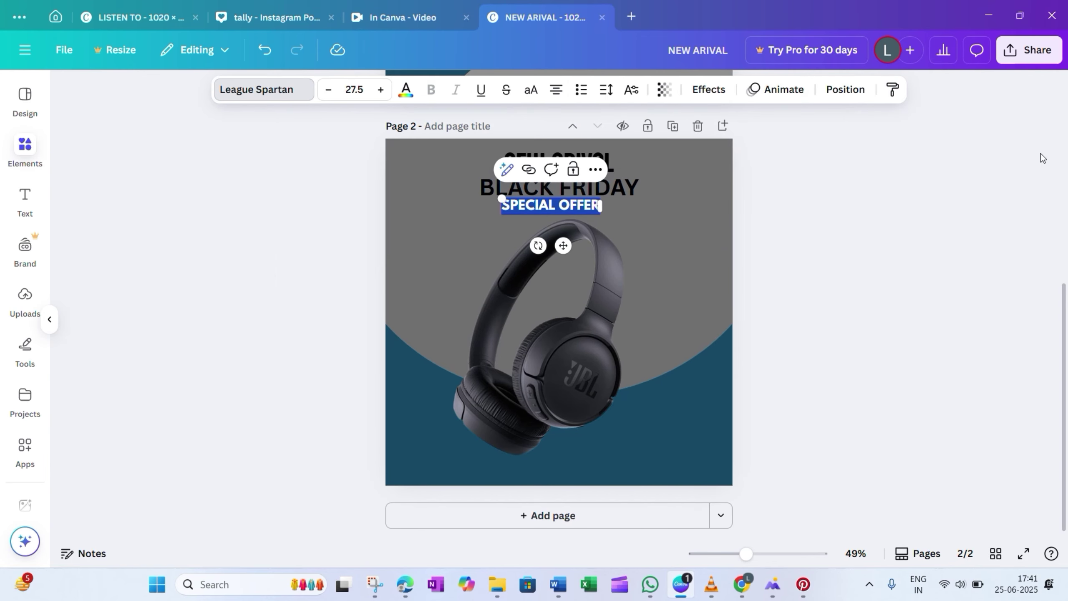
pyautogui.click(1027, 169)
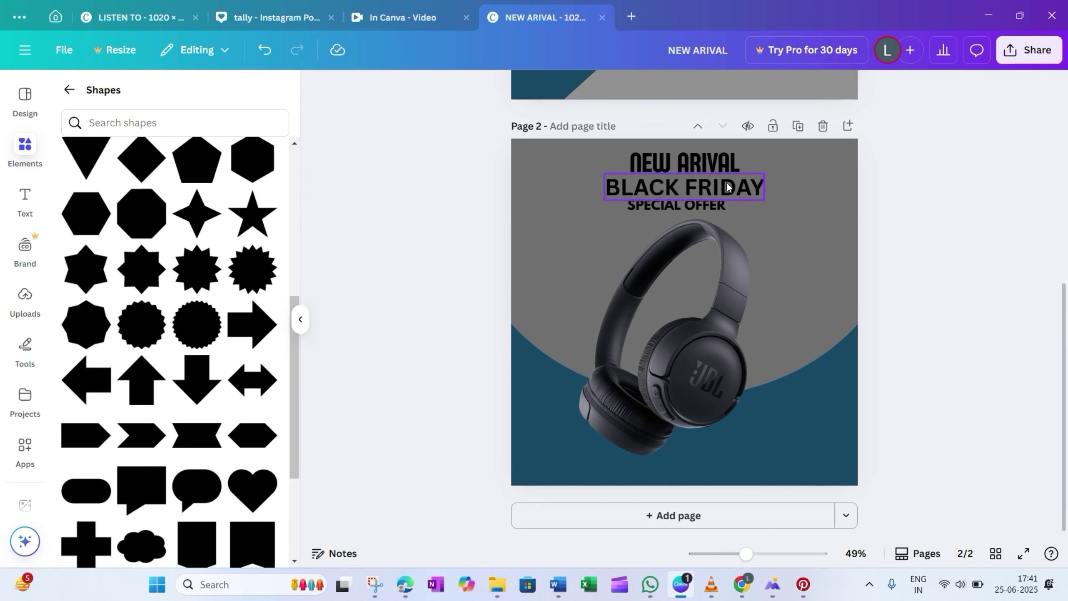
# - Change the font of the "SPECIAL OFFER" text to Canva Sans, in bold
pyautogui.click(705, 204)
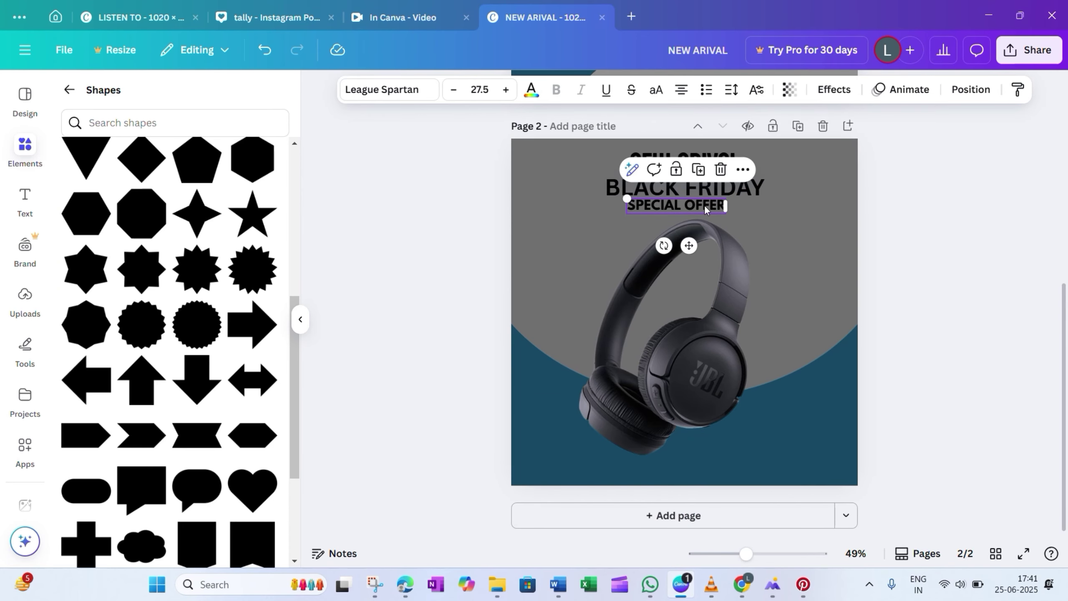
pyautogui.click(405, 89)
pyautogui.scroll(6, 168, 254)
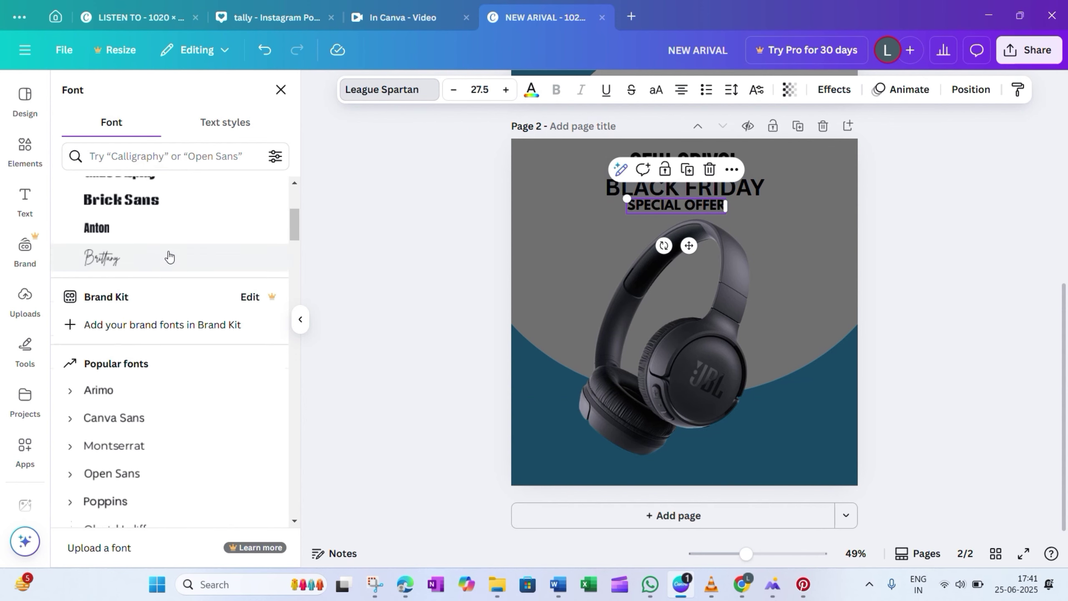
pyautogui.scroll(2, 170, 255)
pyautogui.click(173, 252)
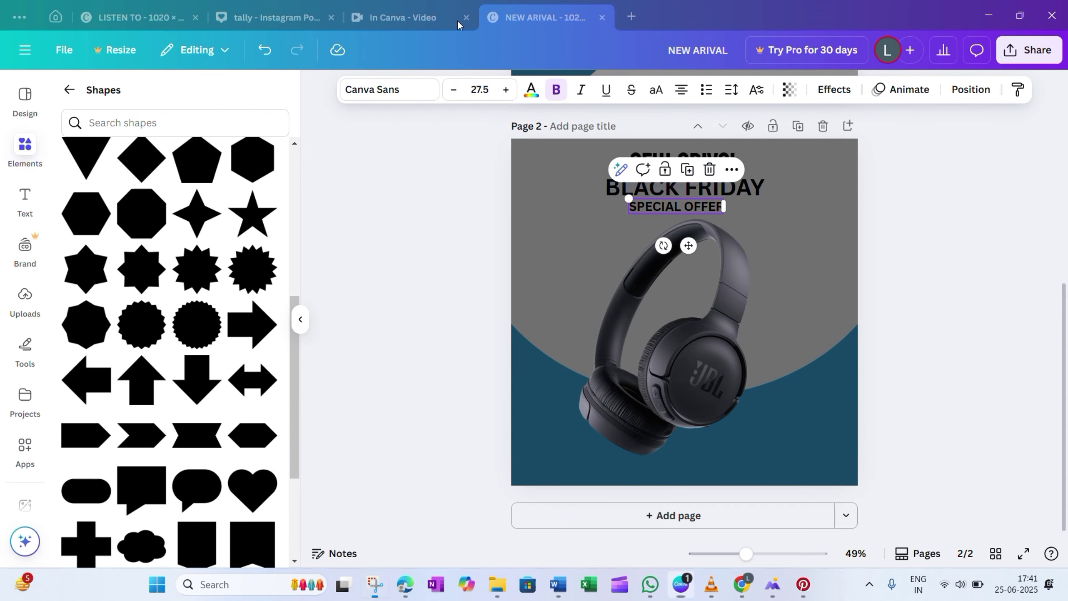
pyautogui.press('Escape')
# - Add small dark blue rounded squares, overlapping in the upper-left corner of page 2, to form a store badge
pyautogui.scroll(5, 166, 236)
pyautogui.scroll(-3, 145, 318)
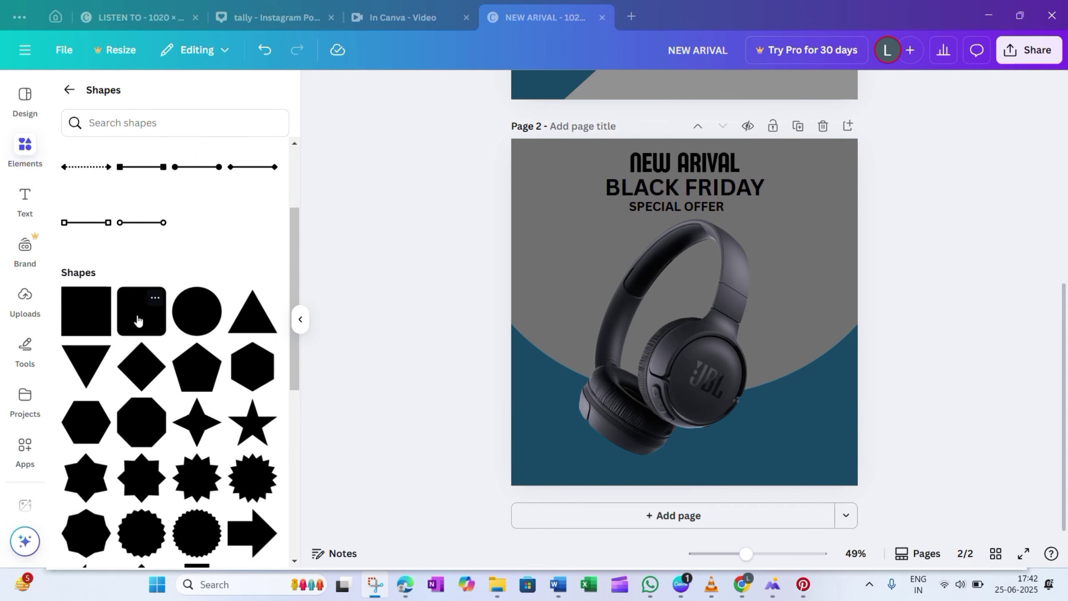
pyautogui.click(138, 321)
pyautogui.moveTo(681, 363); pyautogui.dragTo(542, 172)
pyautogui.click(432, 186)
pyautogui.click(414, 206)
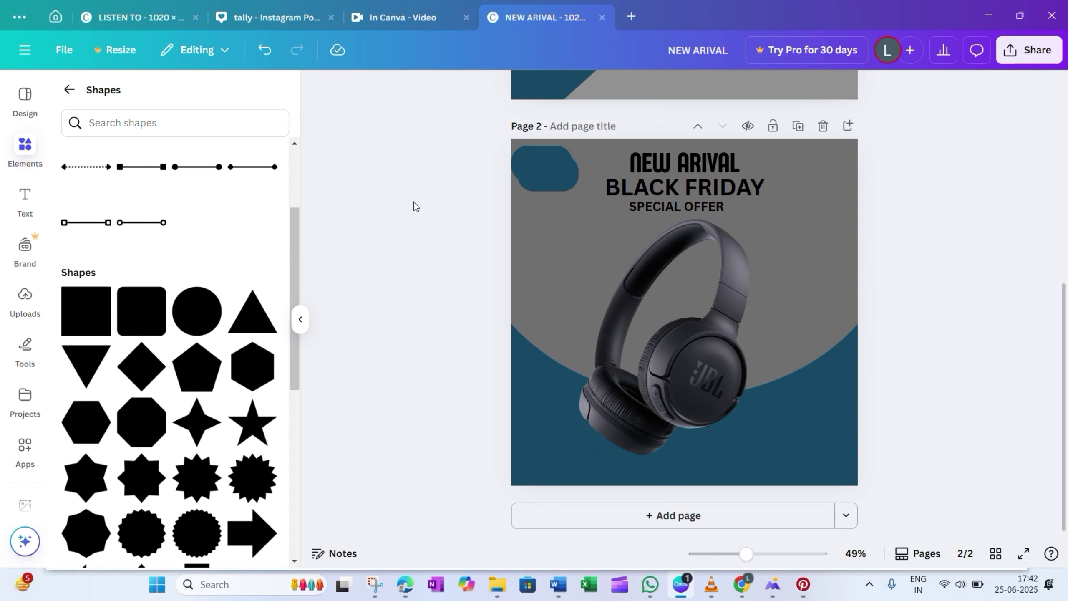
# - Add the text "UNIQUE STORE" and place it on two lines inside the corner badge
pyautogui.press('t')
pyautogui.write('UNIQUE STORE')
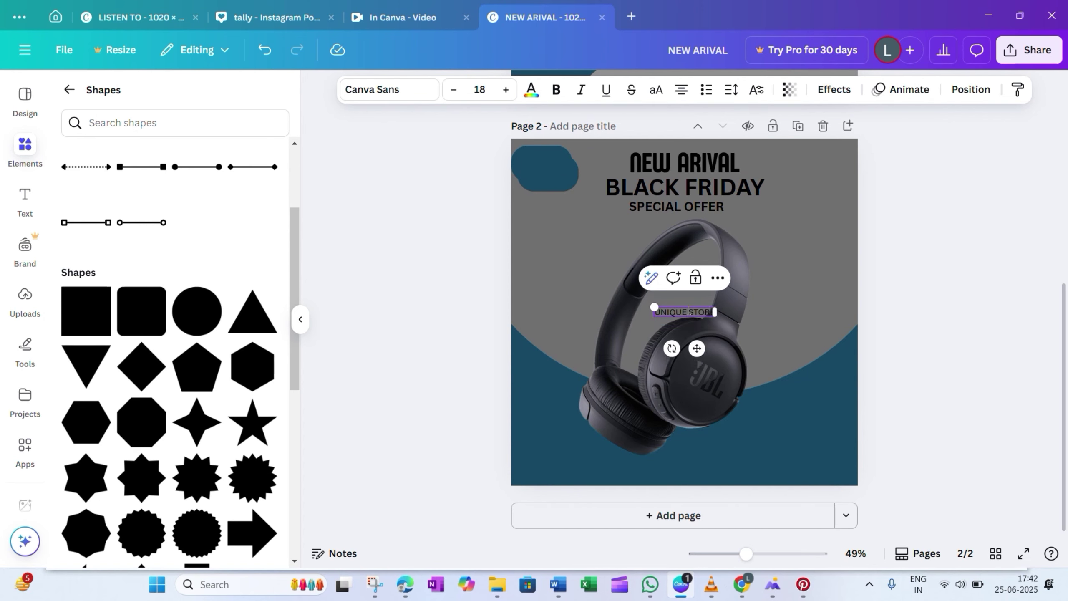
pyautogui.moveTo(697, 349); pyautogui.dragTo(562, 220)
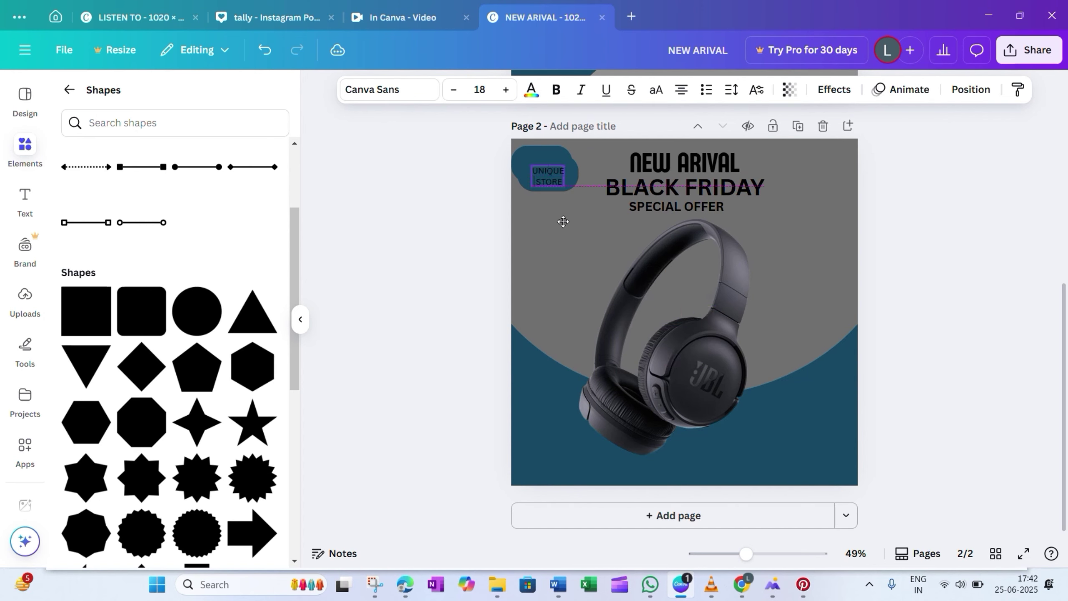
pyautogui.click(324, 227)
# - Try grey as the text colour of the front badge shape
pyautogui.click(563, 160)
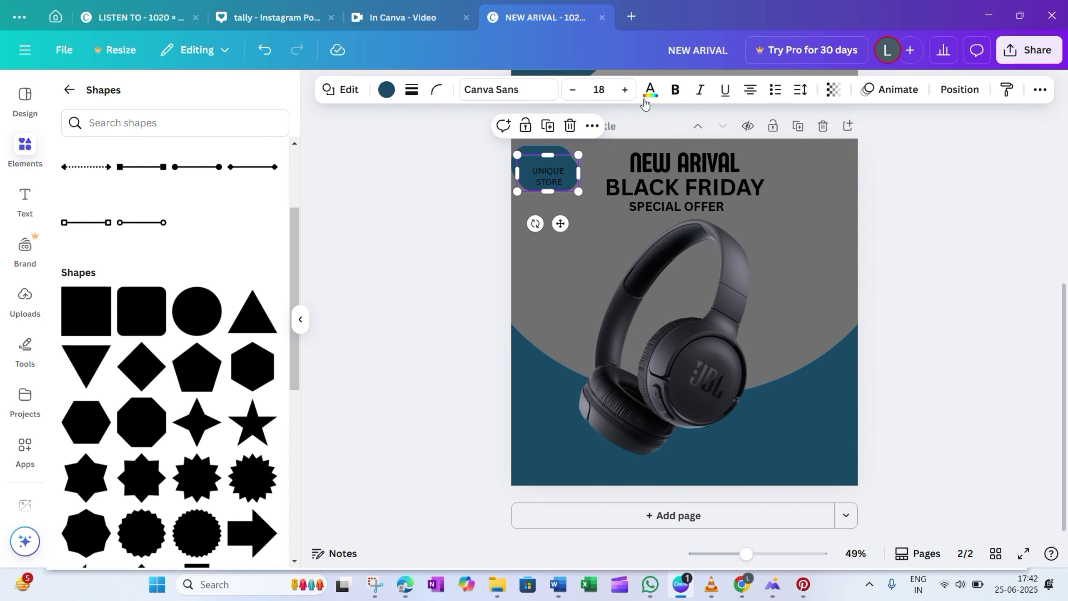
pyautogui.click(650, 89)
pyautogui.click(193, 201)
pyautogui.scroll(-2, 197, 219)
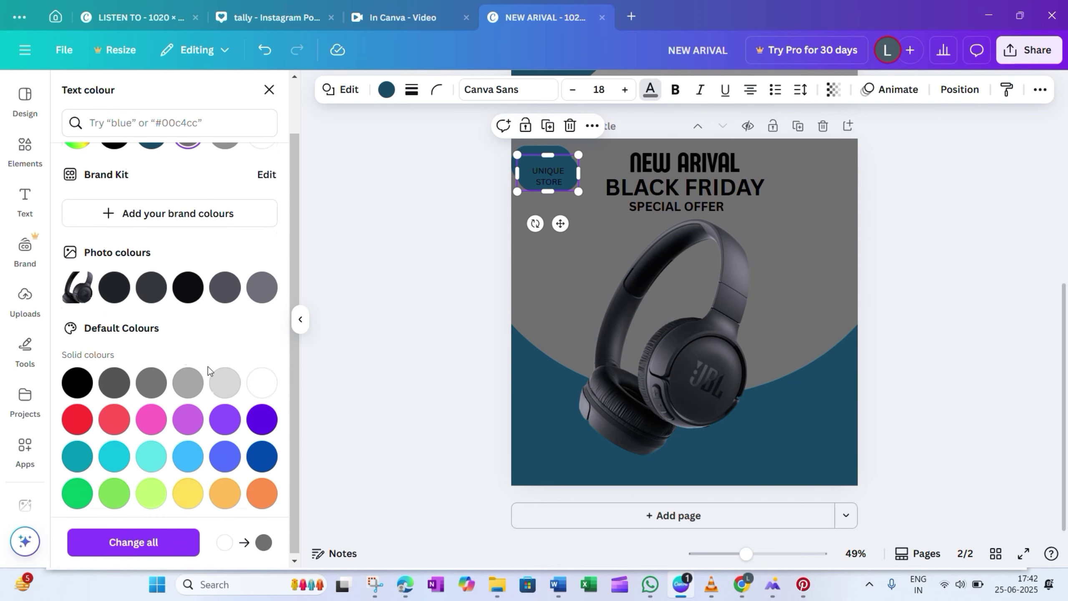
pyautogui.scroll(2, 263, 381)
pyautogui.click(380, 240)
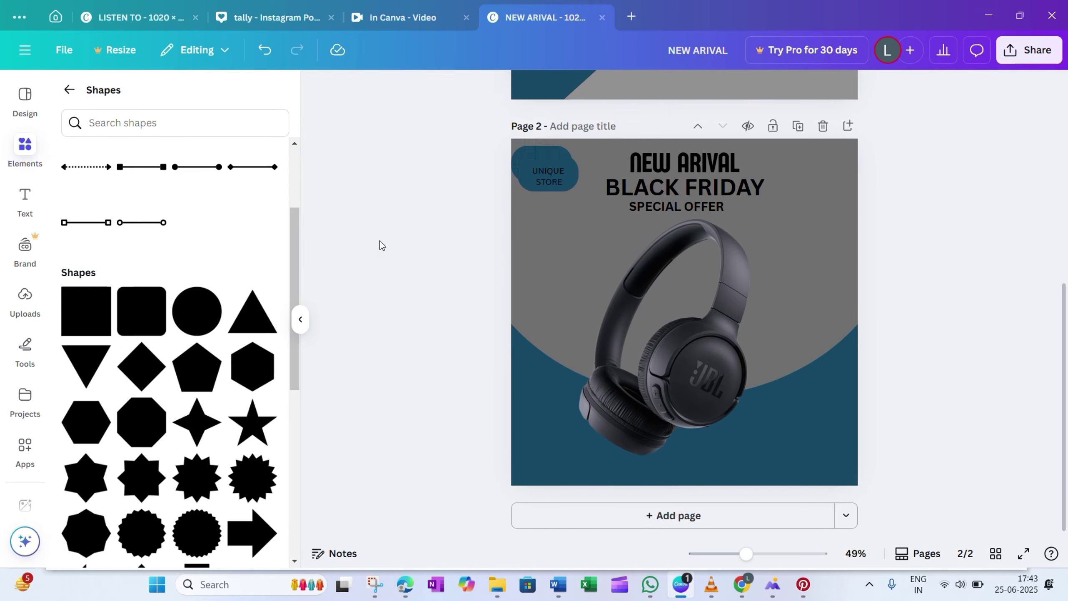
# - Make the "UNIQUE STORE" text in the badge bold
pyautogui.doubleClick(551, 179)
pyautogui.click(557, 90)
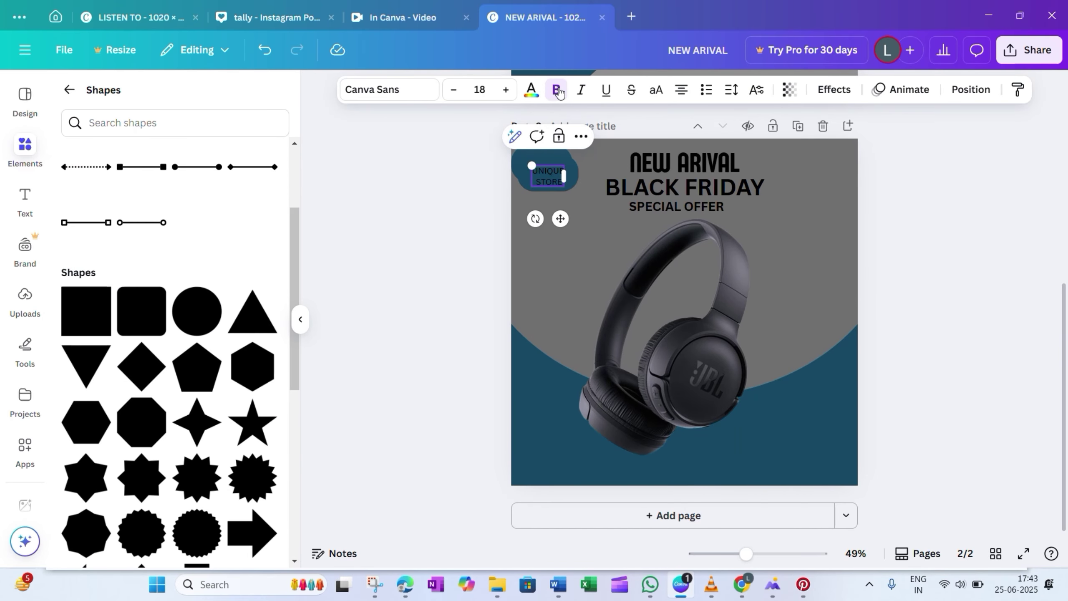
pyautogui.click(449, 273)
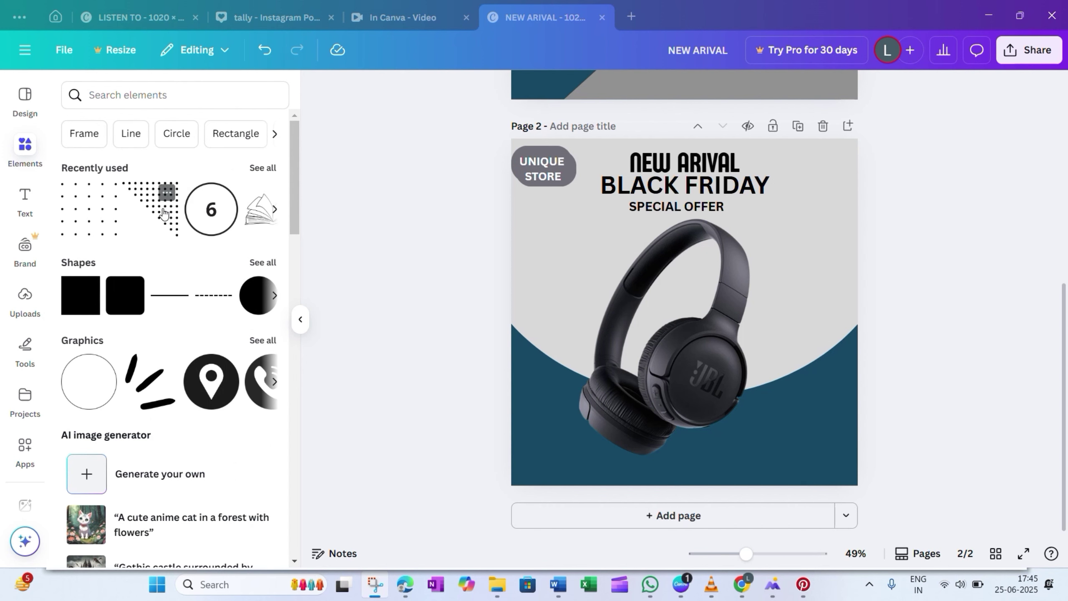
# - Add the recently used dotted triangle graphic, shrink it and place it to the right of the headphones
pyautogui.click(164, 214)
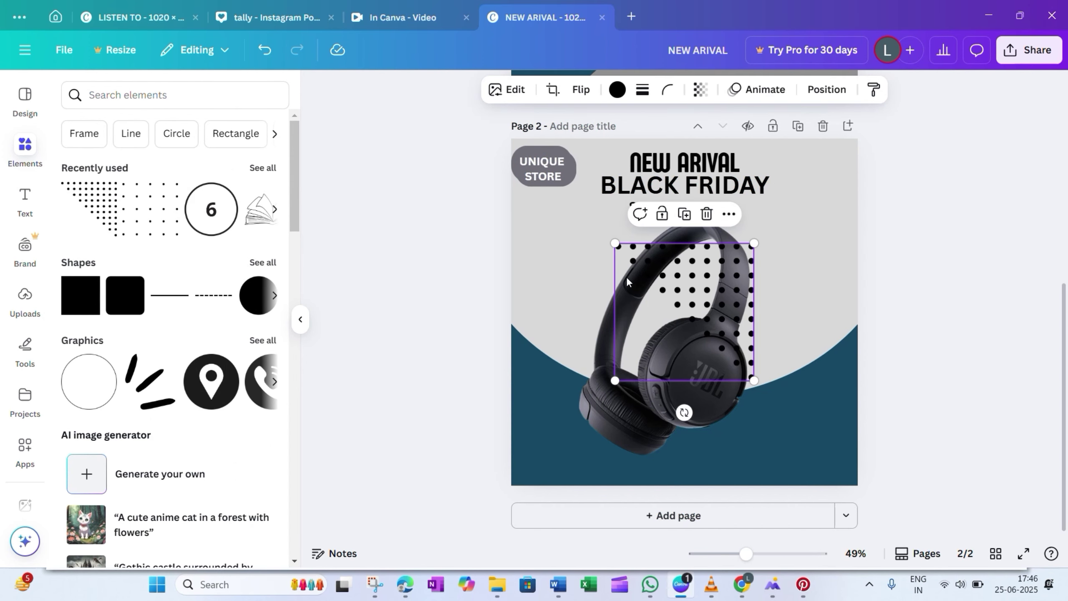
pyautogui.moveTo(618, 212); pyautogui.dragTo(829, 233)
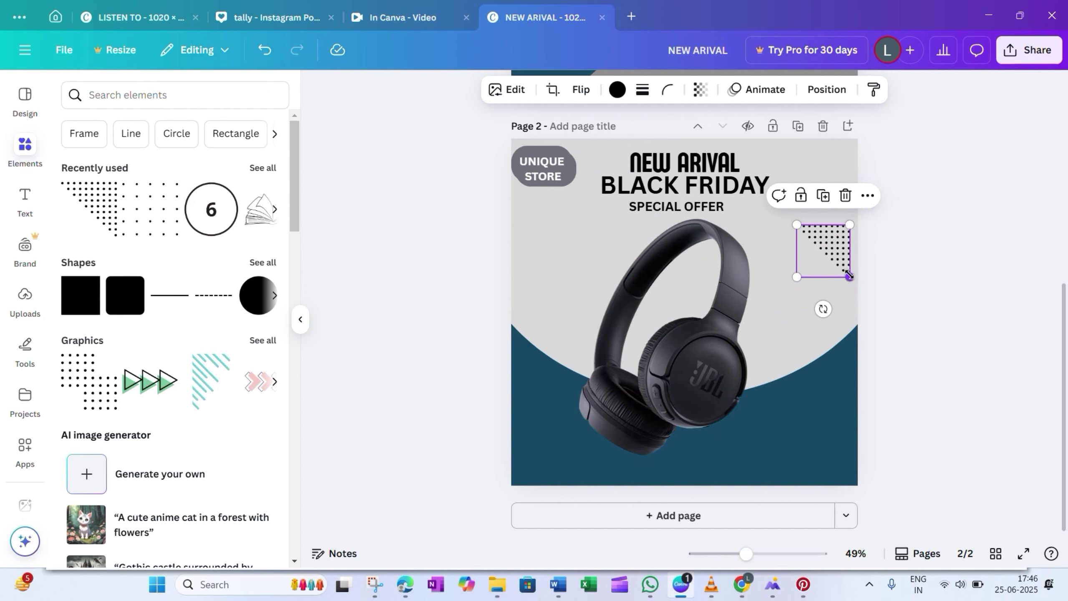
pyautogui.moveTo(850, 277); pyautogui.dragTo(833, 254)
# - Flip a copy of the dotted triangle and fit it against the original to complete a square dot pattern
pyautogui.click(576, 96)
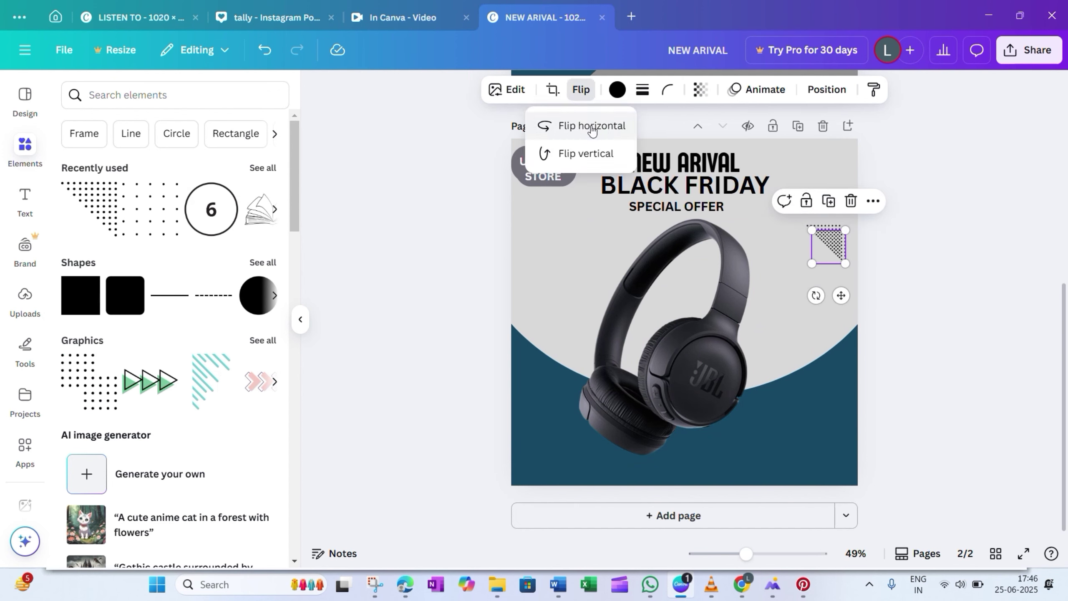
pyautogui.click(594, 125)
pyautogui.click(840, 297)
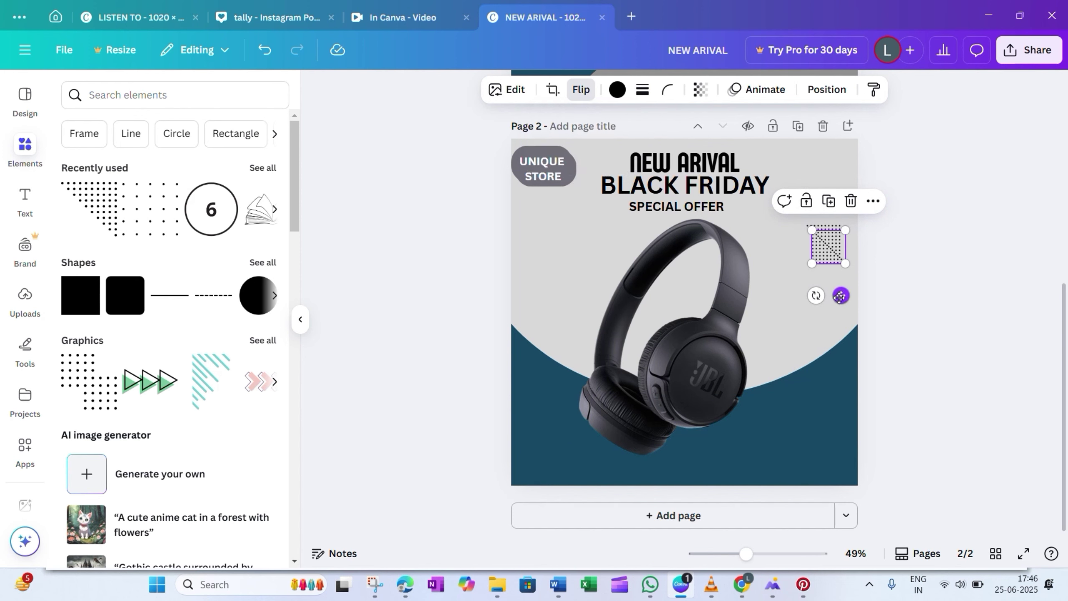
pyautogui.moveTo(839, 296); pyautogui.dragTo(833, 291)
pyautogui.click(890, 229)
# - Lock the light grey background shape and group the two dotted triangles
pyautogui.click(822, 218)
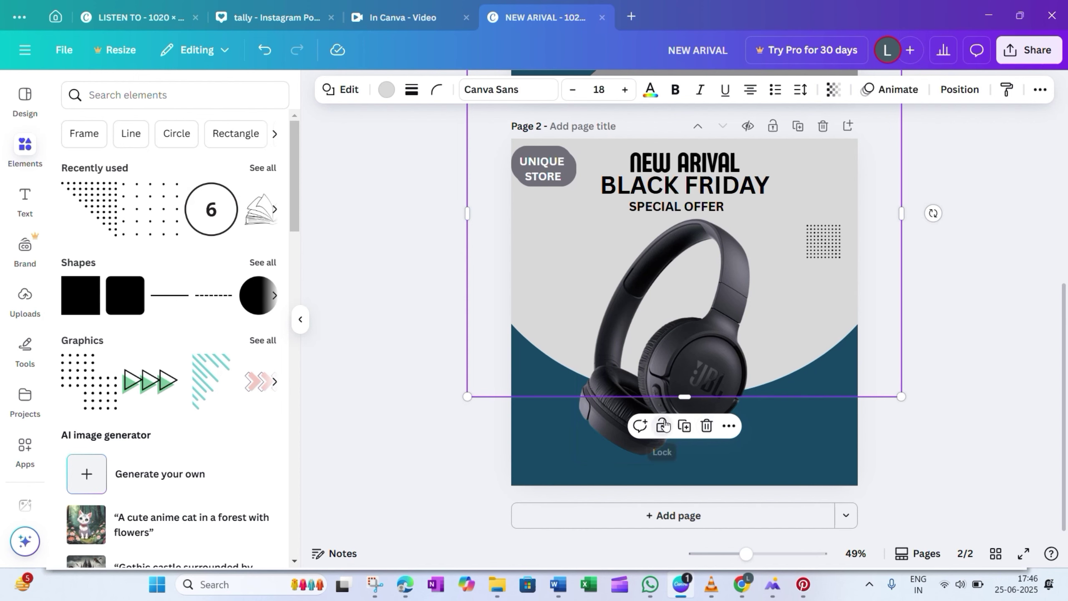
pyautogui.click(664, 426)
pyautogui.click(827, 234)
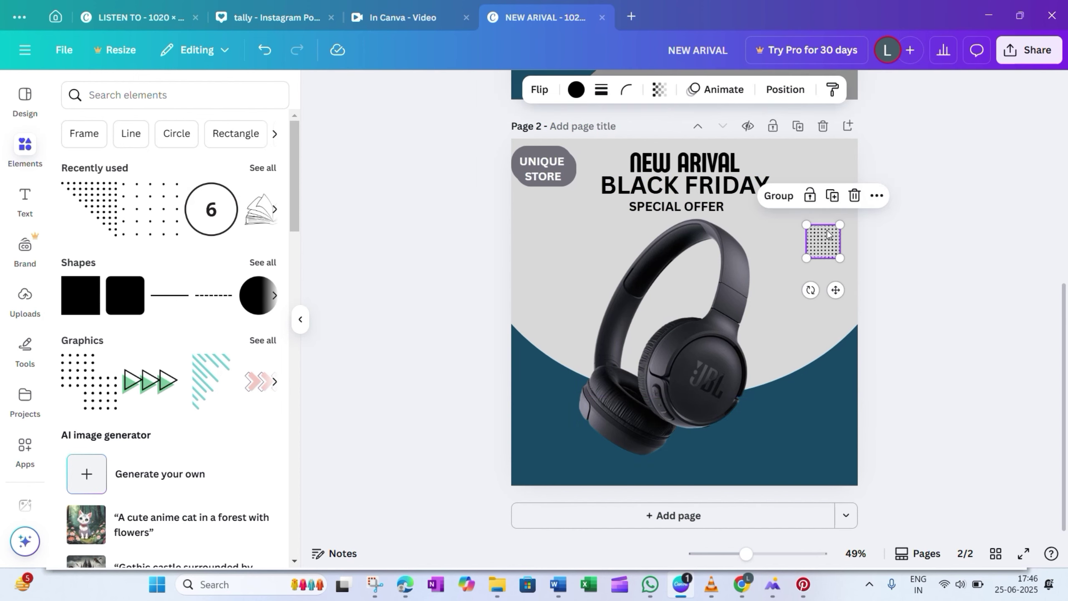
pyautogui.click(779, 197)
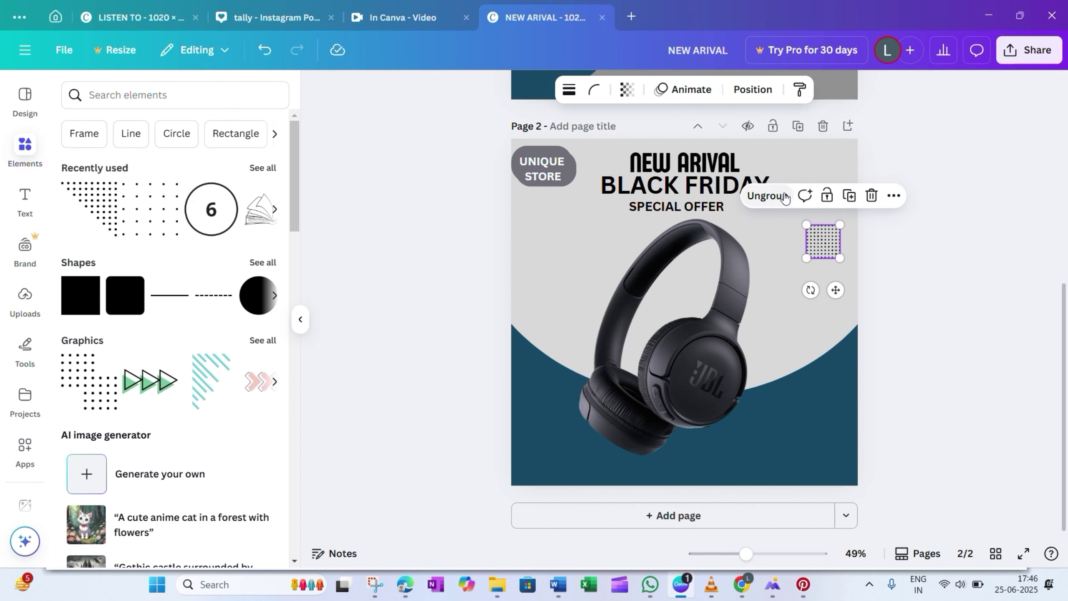
# - Duplicate the dotted square, align the copy directly beneath the original and group both into one tall pattern
pyautogui.click(851, 198)
pyautogui.moveTo(835, 295); pyautogui.dragTo(835, 324)
pyautogui.click(902, 267)
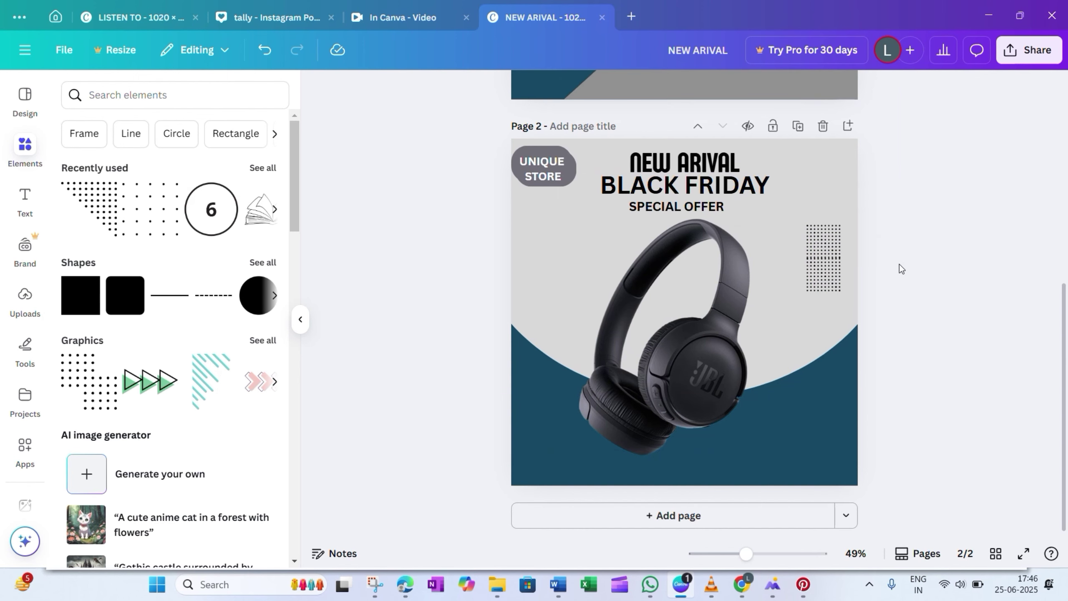
pyautogui.scroll(2, 815, 282)
pyautogui.scroll(3, 815, 282)
pyautogui.click(958, 264)
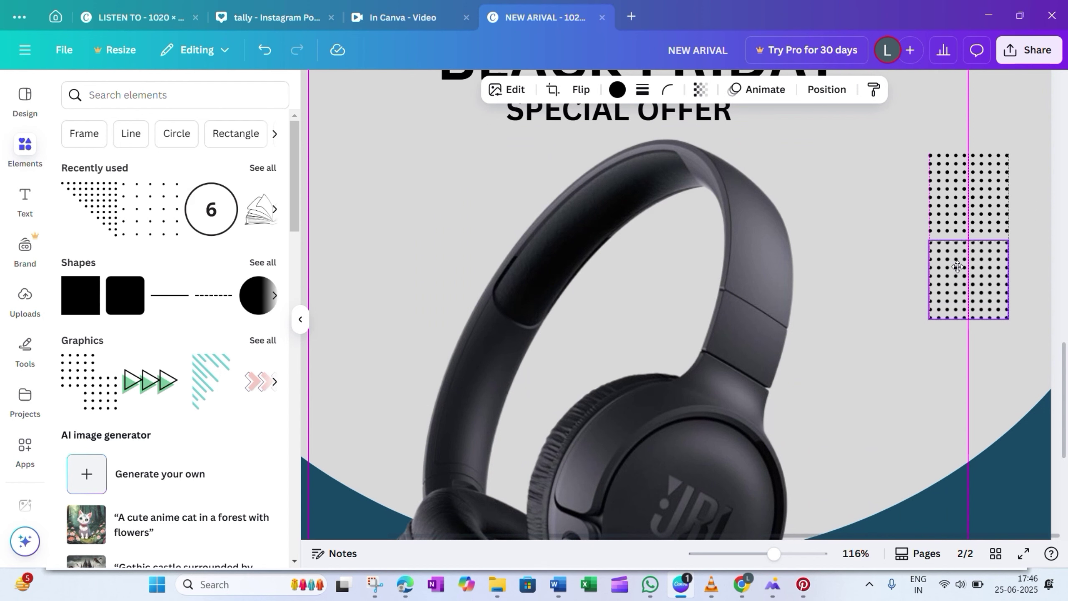
pyautogui.click(854, 210)
pyautogui.moveTo(865, 162); pyautogui.dragTo(1014, 321)
pyautogui.click(898, 124)
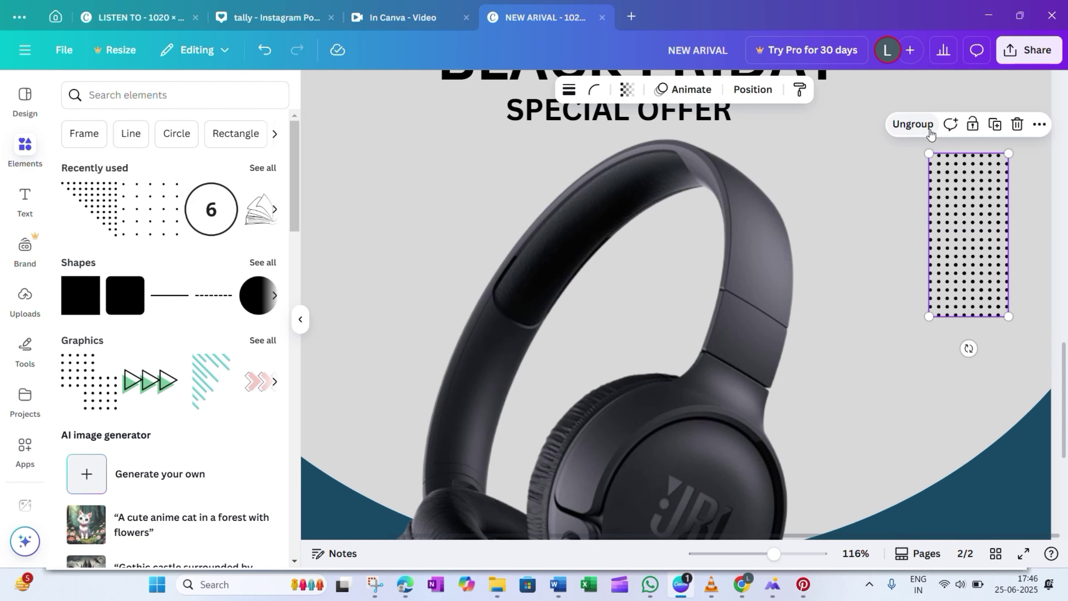
# - Duplicate the tall dot pattern and place the copy on the blue area to the lower left of the headphones
pyautogui.click(993, 126)
pyautogui.scroll(-3, 963, 225)
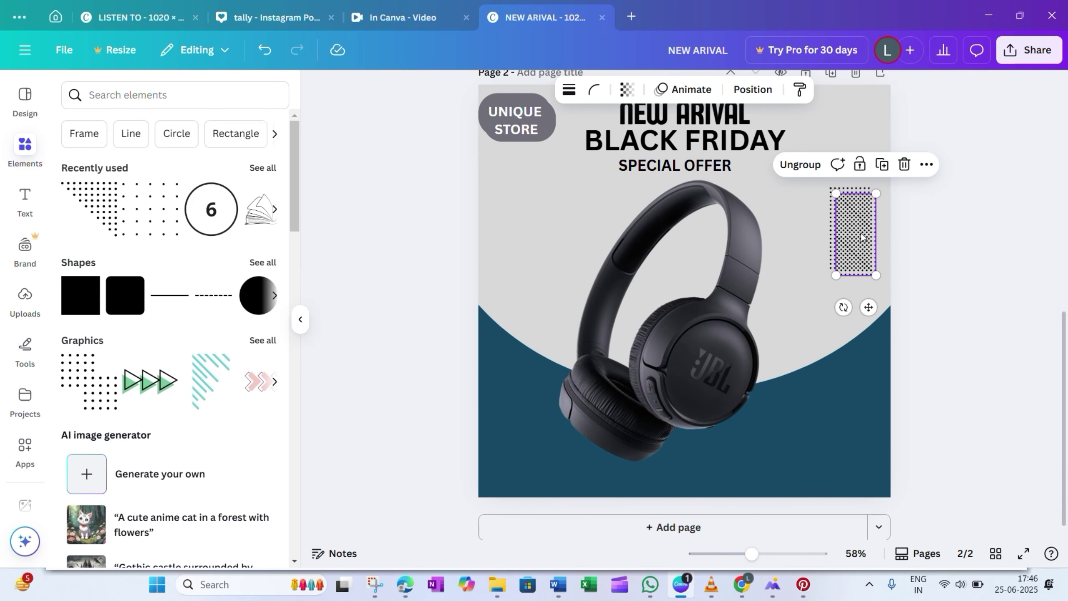
pyautogui.moveTo(863, 238); pyautogui.dragTo(523, 396)
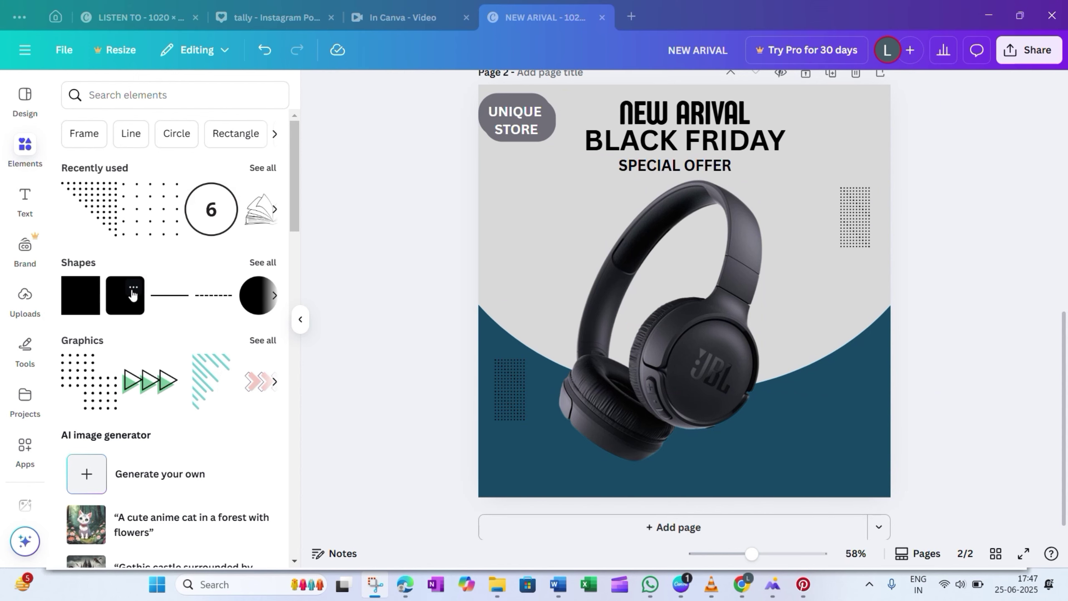
# - Add a grey rounded square, flatten it into a small pill and centre it near the page's bottom edge
pyautogui.click(133, 290)
pyautogui.click(109, 308)
pyautogui.click(109, 308)
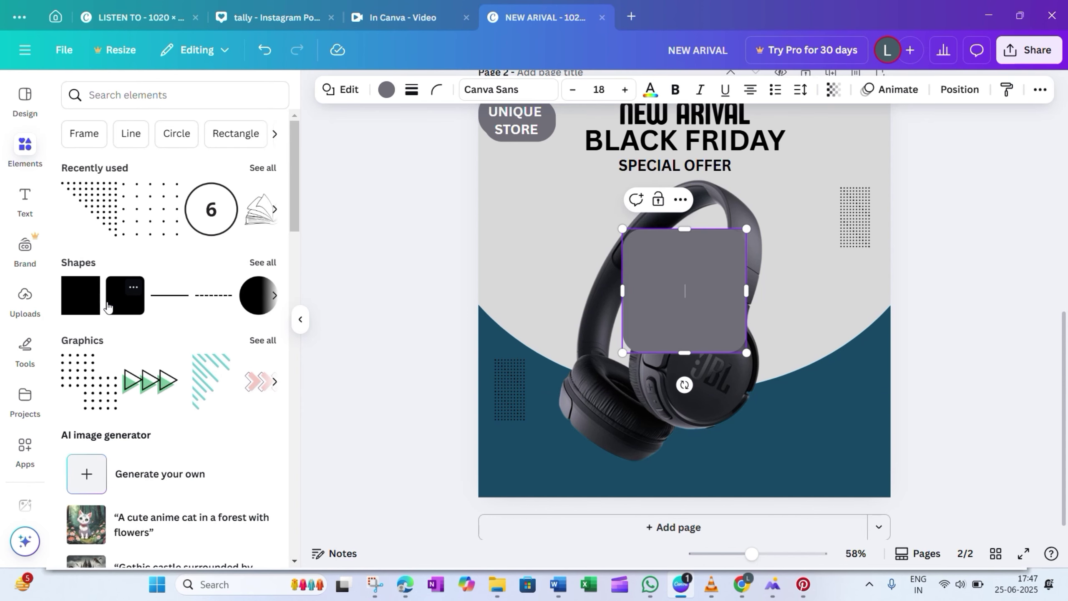
pyautogui.moveTo(684, 229); pyautogui.dragTo(684, 326)
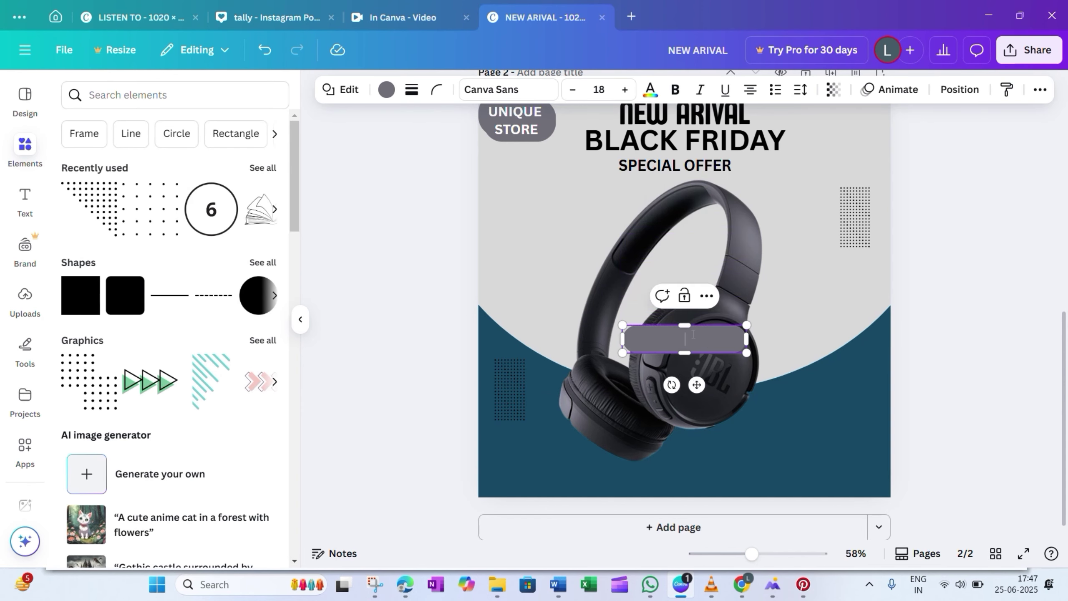
pyautogui.moveTo(694, 385); pyautogui.dragTo(695, 519)
pyautogui.moveTo(747, 489); pyautogui.dragTo(698, 521)
# - Add the bold text "SHOP NOW" and place it on the grey pill below the headphones
pyautogui.press('t')
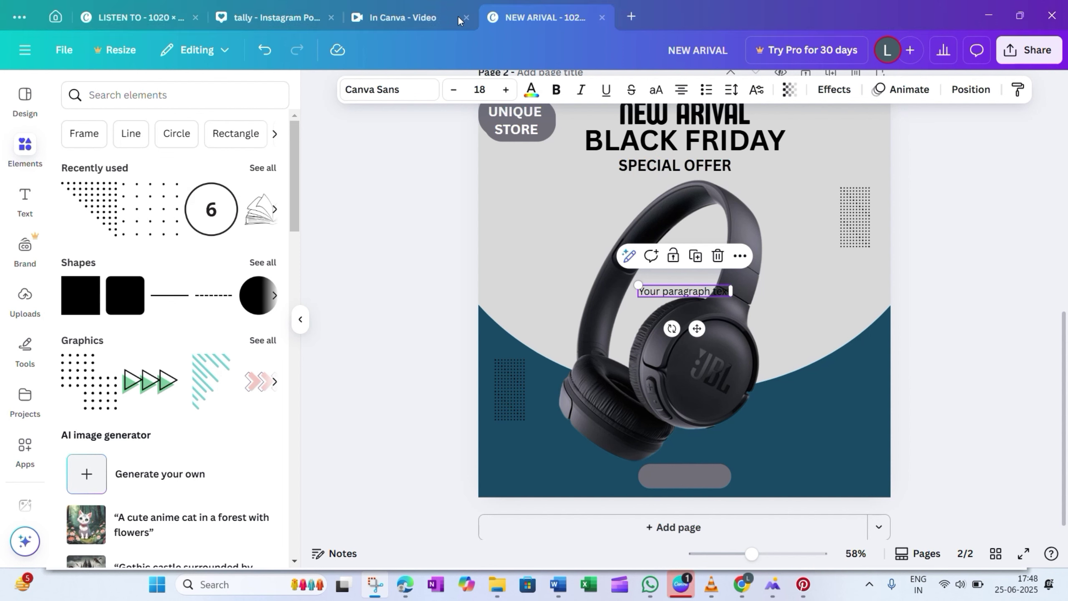
pyautogui.doubleClick(696, 290)
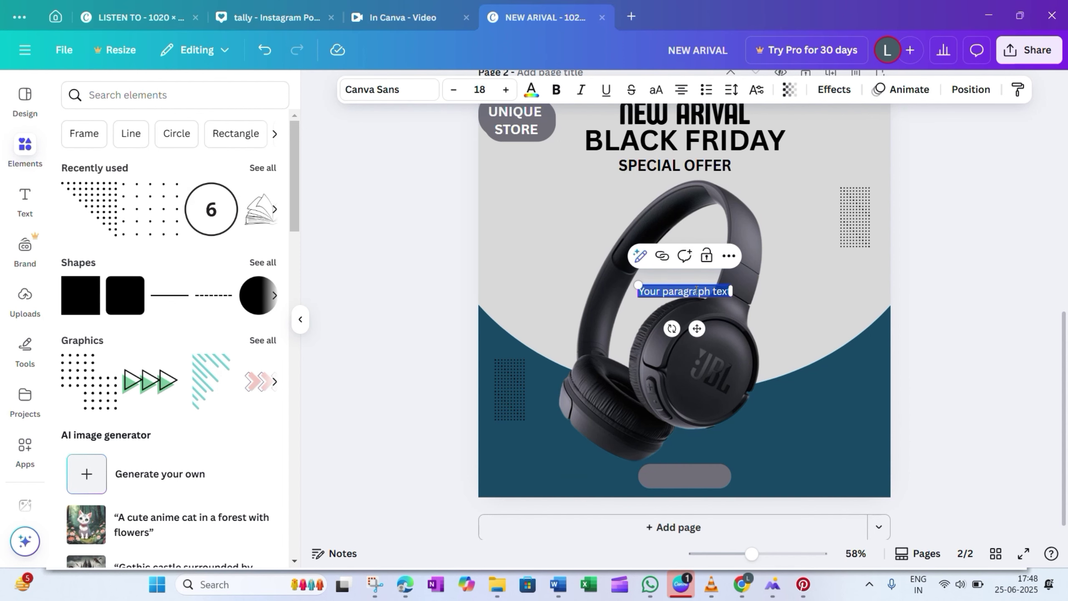
pyautogui.write('SHOP NOW')
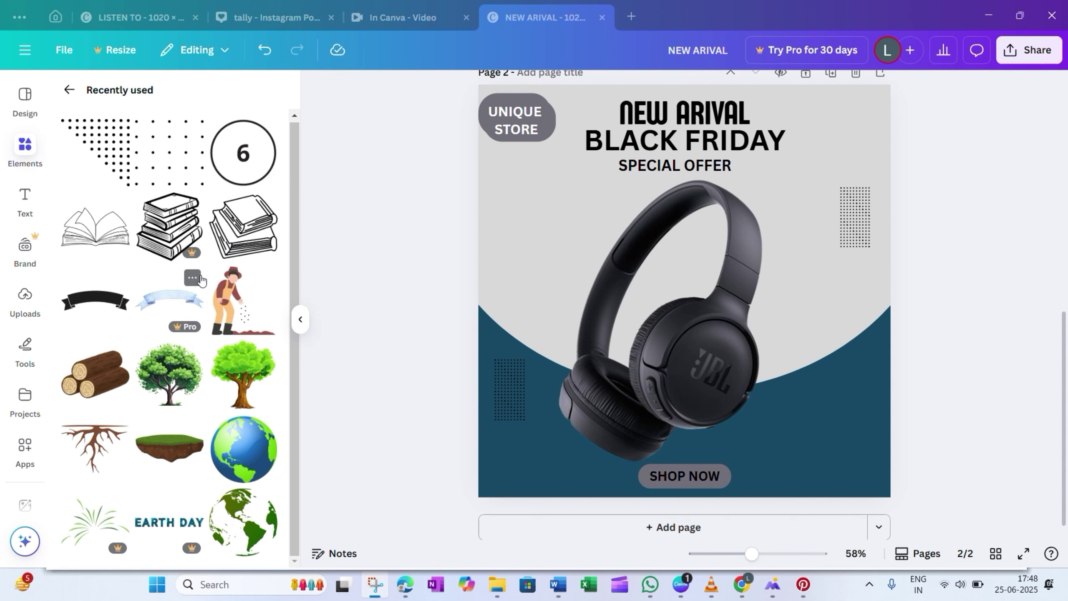
# - Search the elements library for "aerow aliments"
pyautogui.click(69, 95)
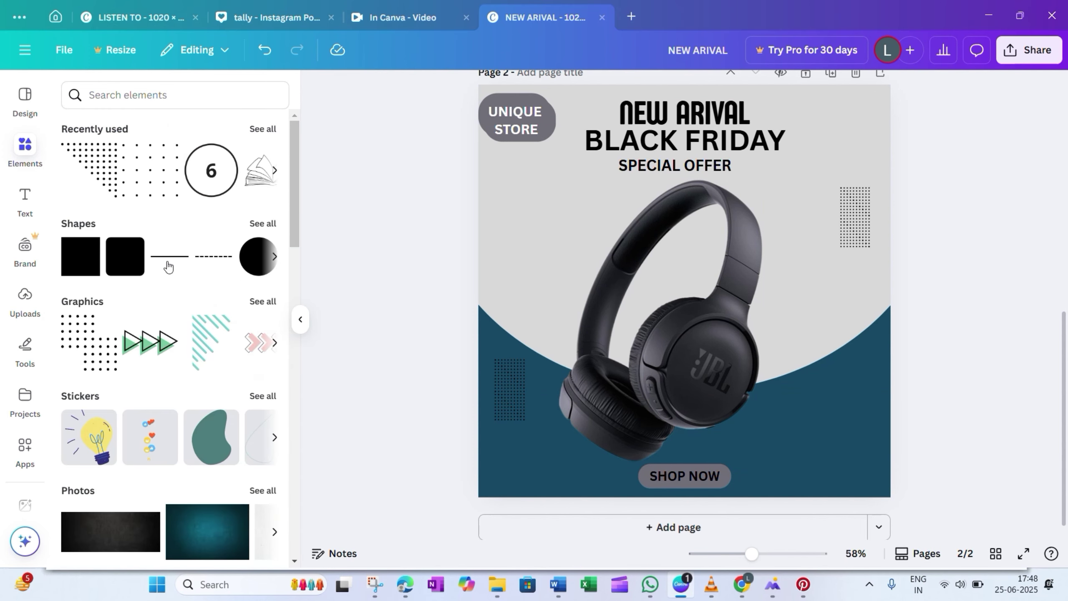
pyautogui.scroll(-10, 167, 282)
pyautogui.scroll(10, 144, 157)
pyautogui.click(132, 97)
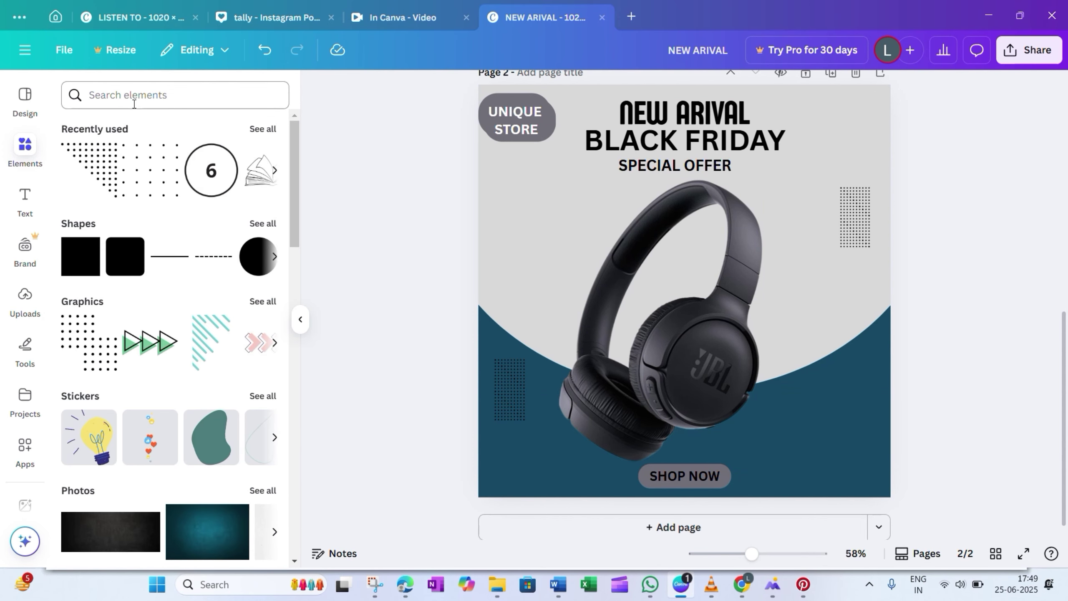
pyautogui.write('AER')
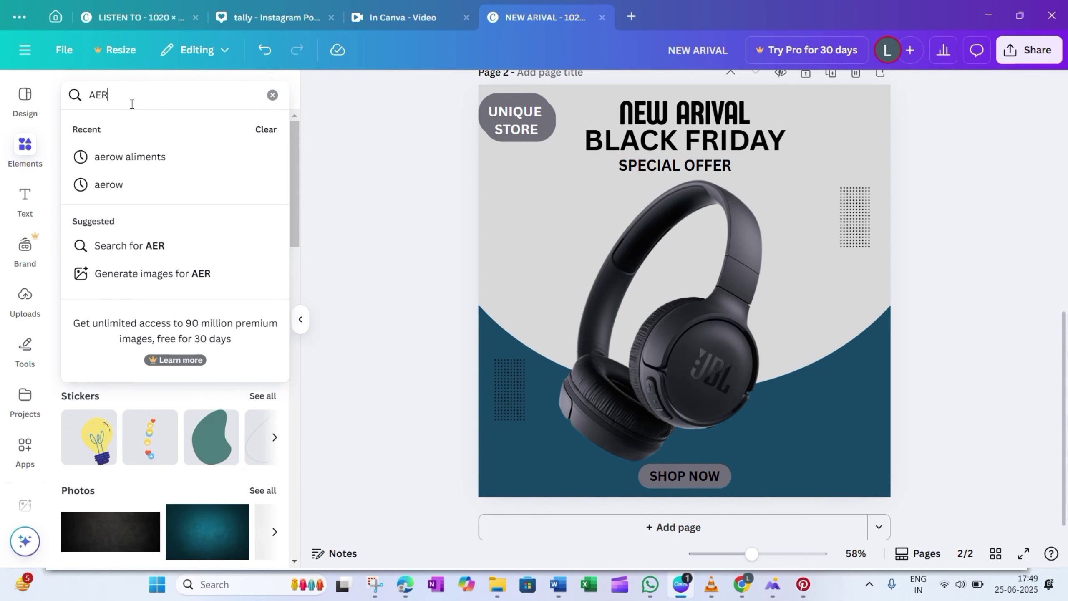
pyautogui.click(189, 158)
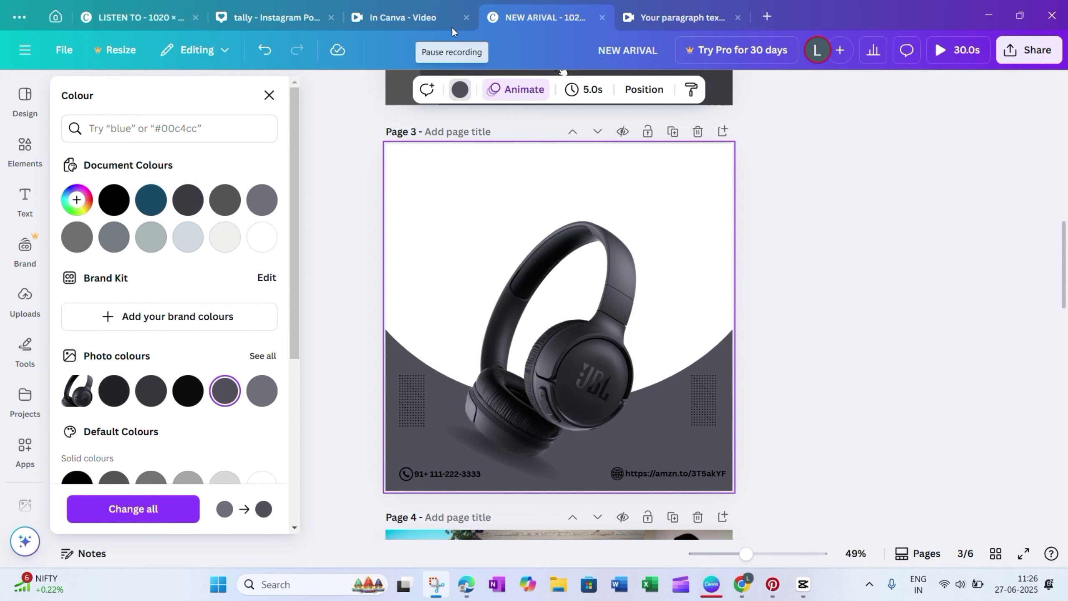
# - Undo the recent colour changes to the lower area and upper background shape on page 3
pyautogui.click(837, 246)
pyautogui.hotkey('ctrl', 'z')
pyautogui.hotkey('ctrl', 'z')
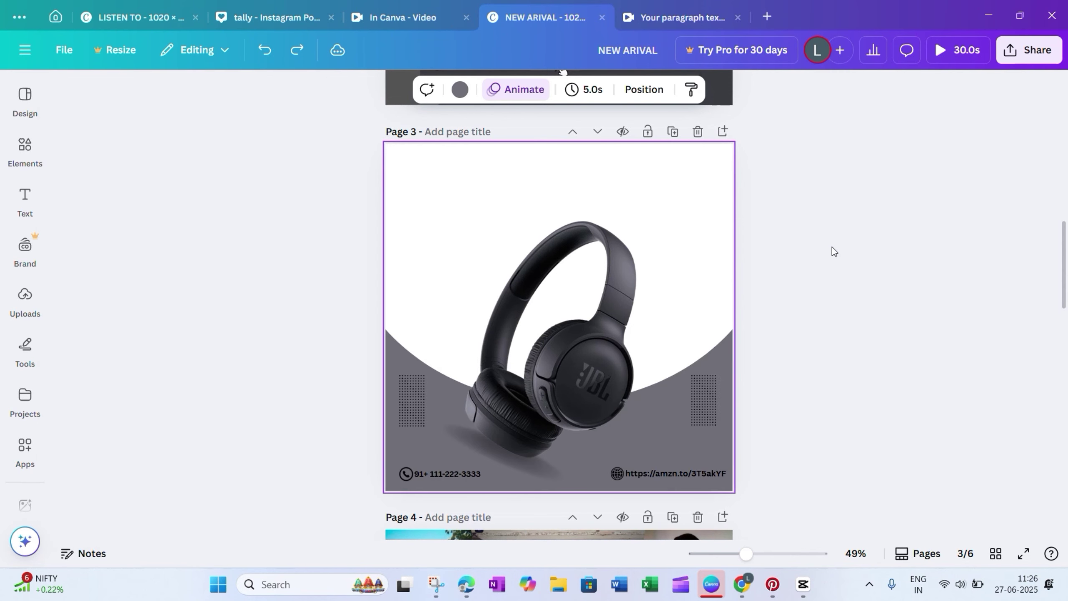
pyautogui.hotkey('ctrl', 'z')
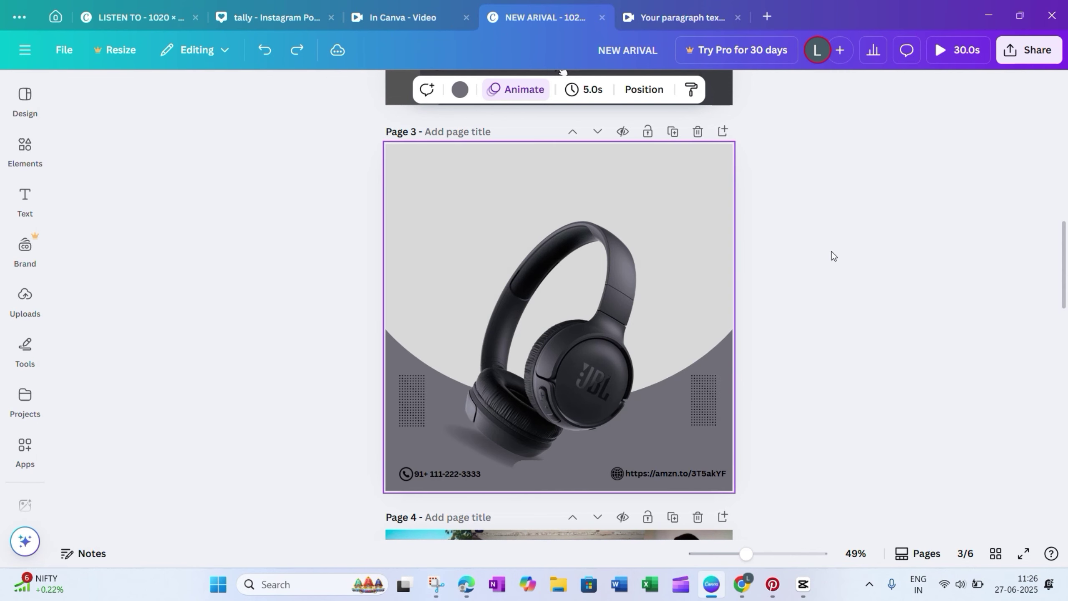
# - Undo the removal of page 3's headline texts, diamond offer boxes, dashed arrows, hexagon patterns and "SHOP NOW" text with its hand pointer
pyautogui.hotkey('ctrl', 'z')
pyautogui.hotkey('ctrl', 'z')
pyautogui.hotkey('ctrl', 'z')
pyautogui.hotkey('ctrl', 'z')
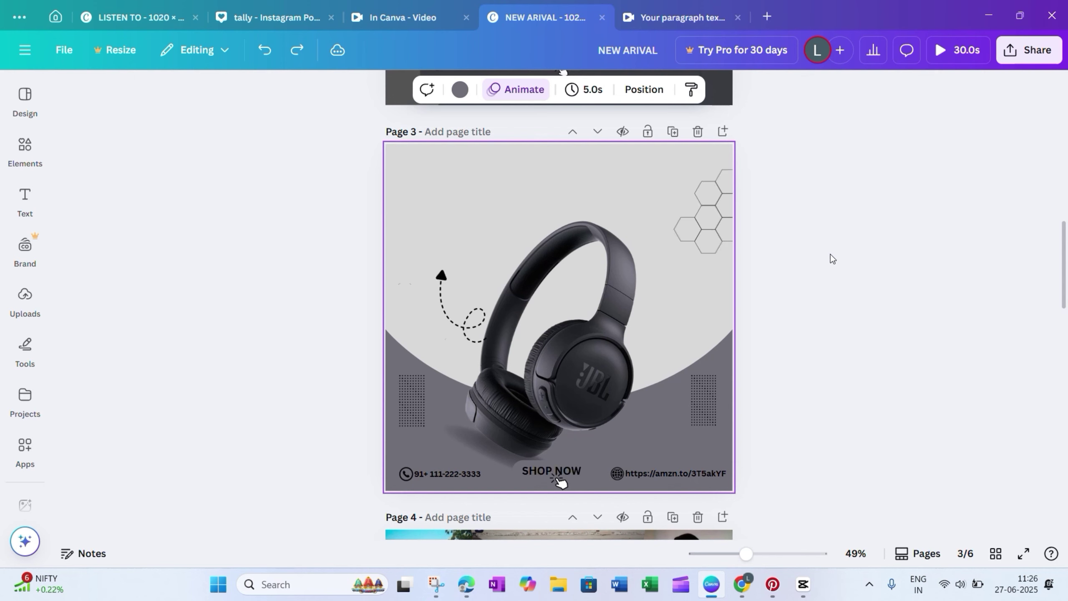
pyautogui.hotkey('ctrl', 'z')
pyautogui.hotkey('ctrl', 'z')
pyautogui.hotkey('ctrl', 'z')
pyautogui.hotkey('ctrl', 'z')
pyautogui.hotkey('ctrl', 'z')
pyautogui.hotkey('ctrl', 'z')
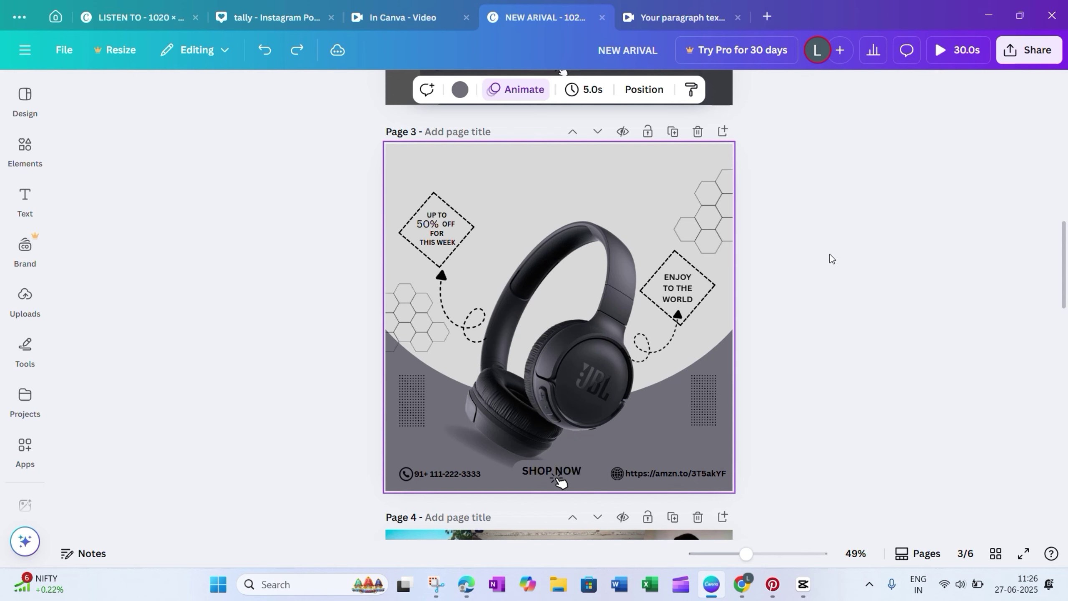
pyautogui.hotkey('ctrl', 'z')
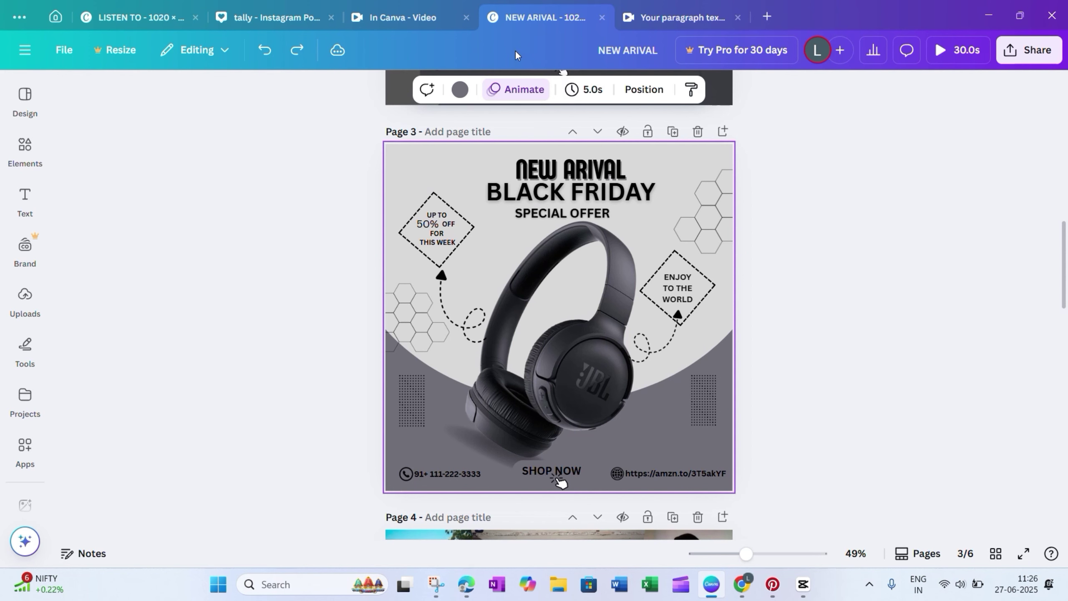
# - Undo the removal of page 2's grey background shapes and its framed headphone promotion design
pyautogui.scroll(5, 558, 279)
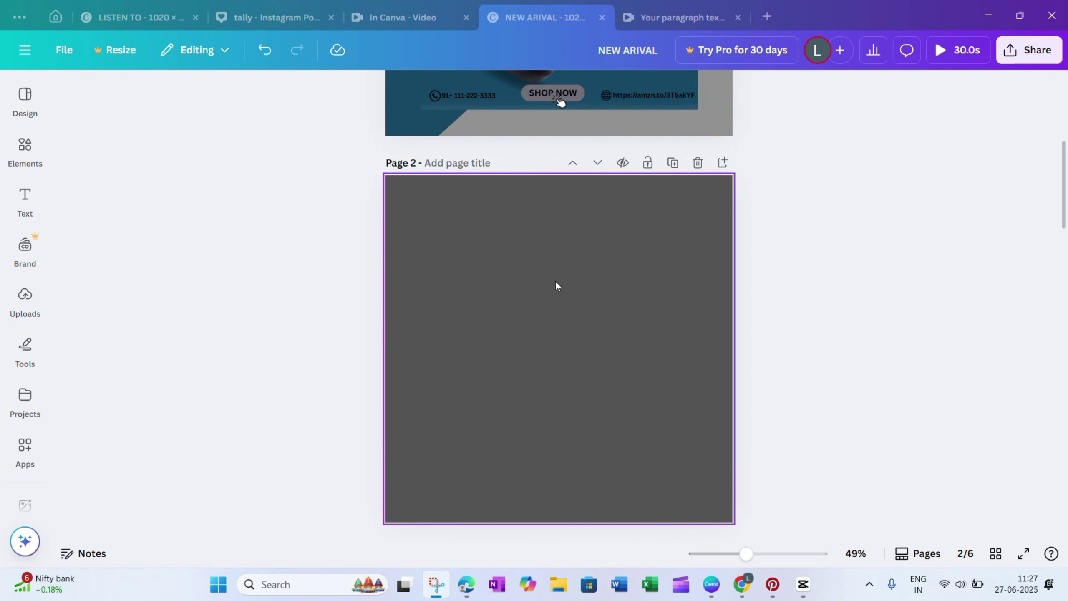
pyautogui.hotkey('ctrl', 'z')
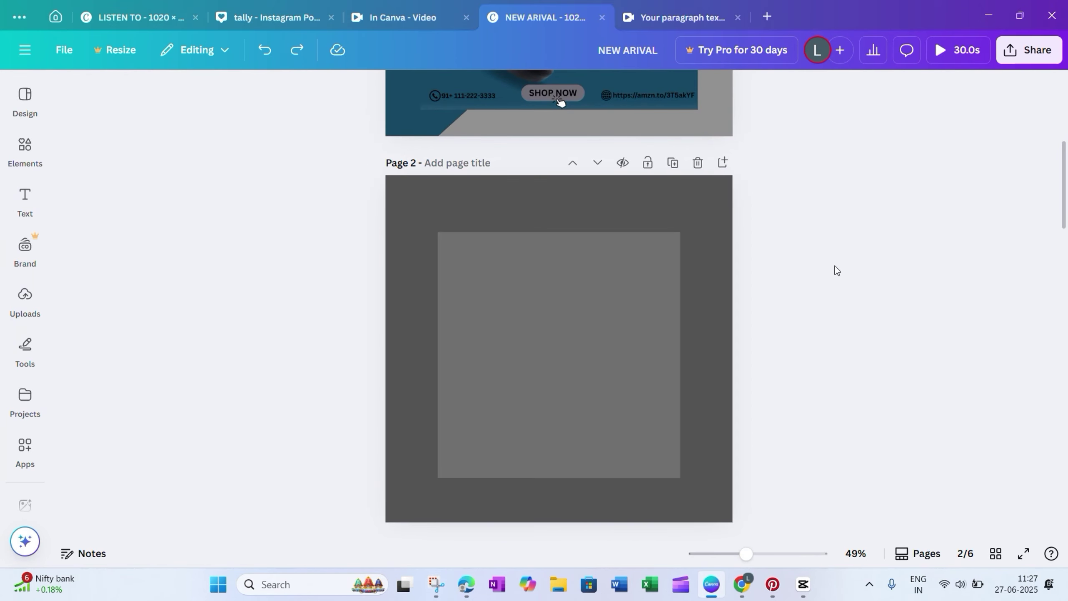
pyautogui.hotkey('ctrl', 'z')
pyautogui.hotkey('ctrl', 'z')
pyautogui.hotkey('ctrl', 'z')
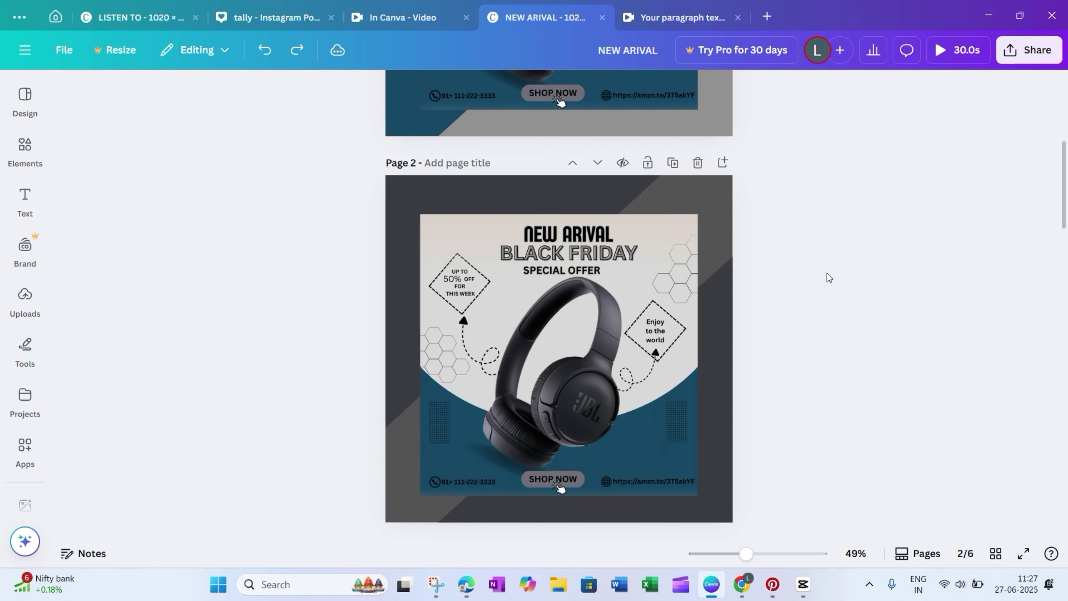